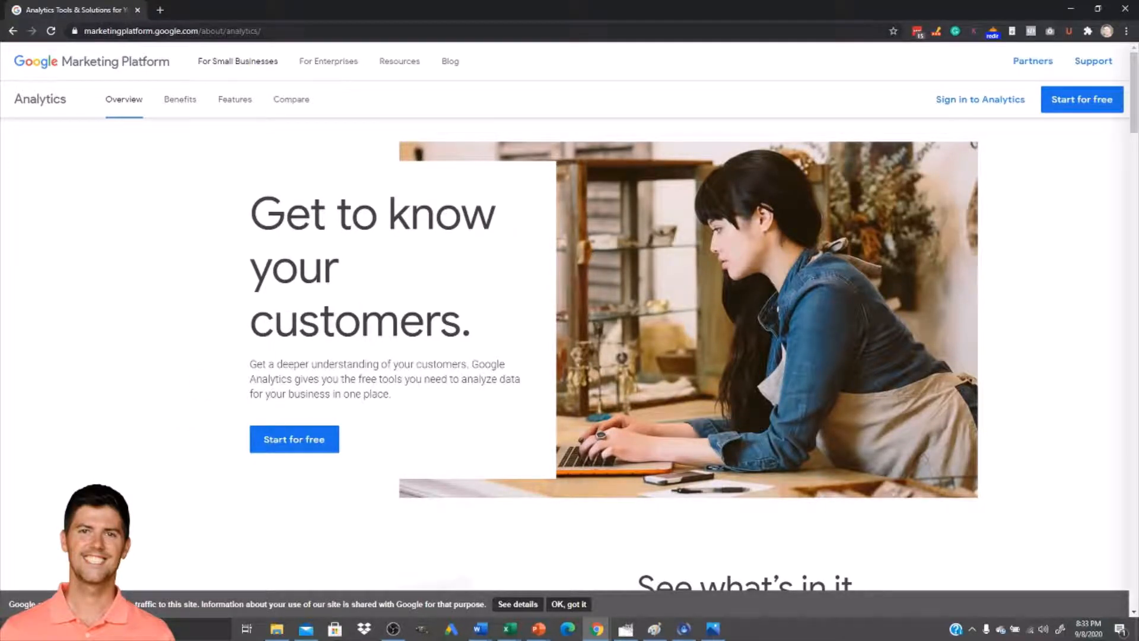
- Start a free Google Analytics account named DogNerve, keeping all data sharing options and Web as what to measure
click(286, 452)
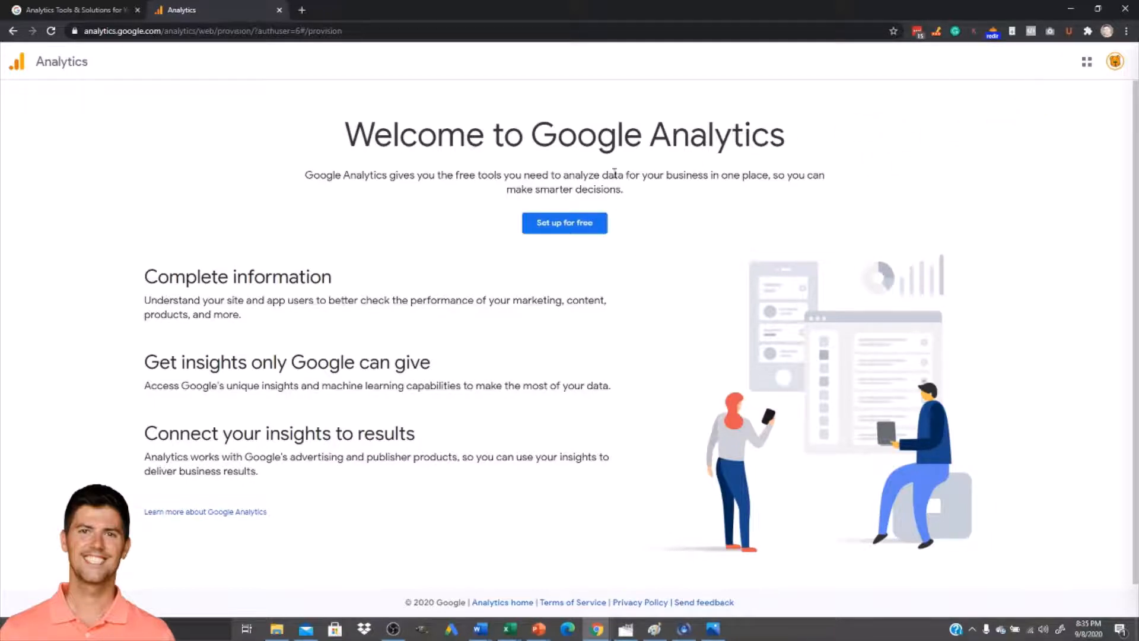
click(577, 225)
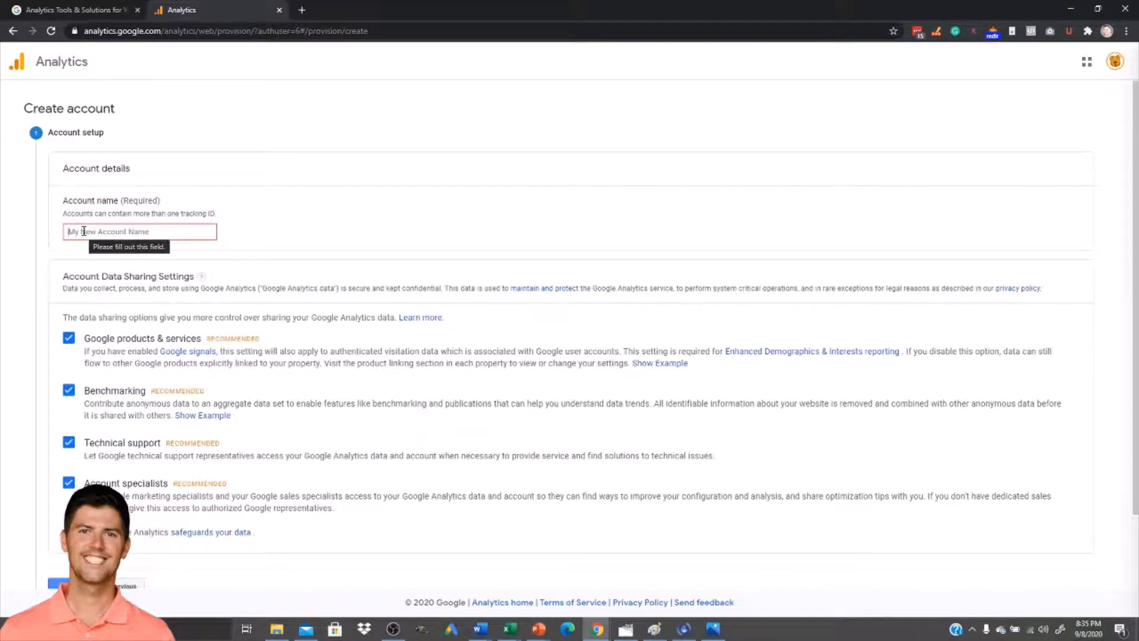
text(DogNerve)
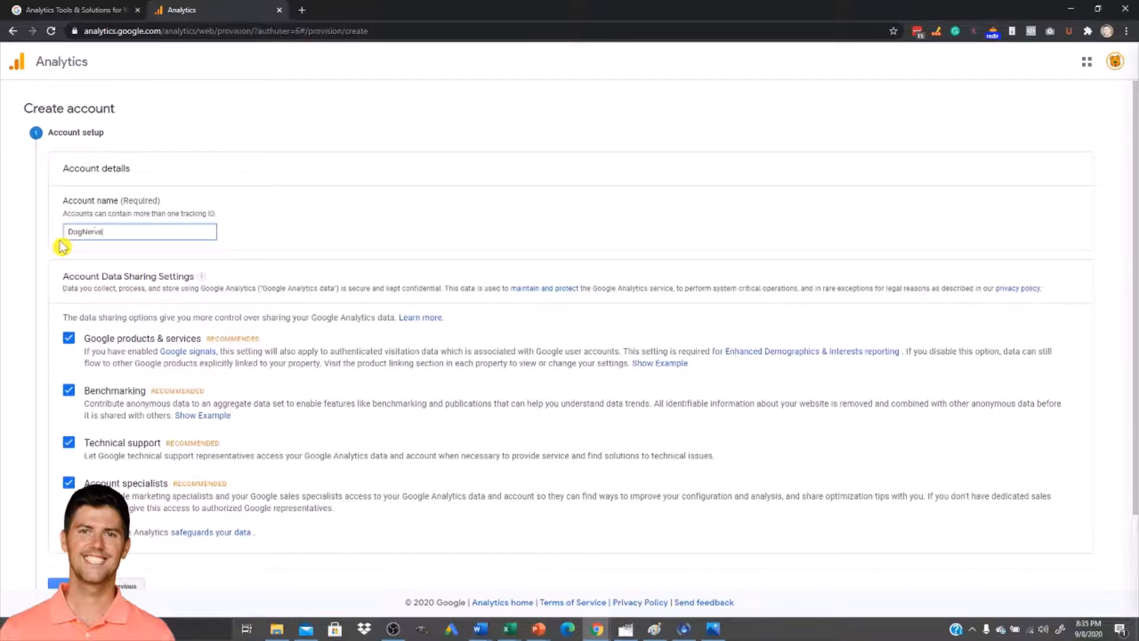
scroll(83, 278, down, 1)
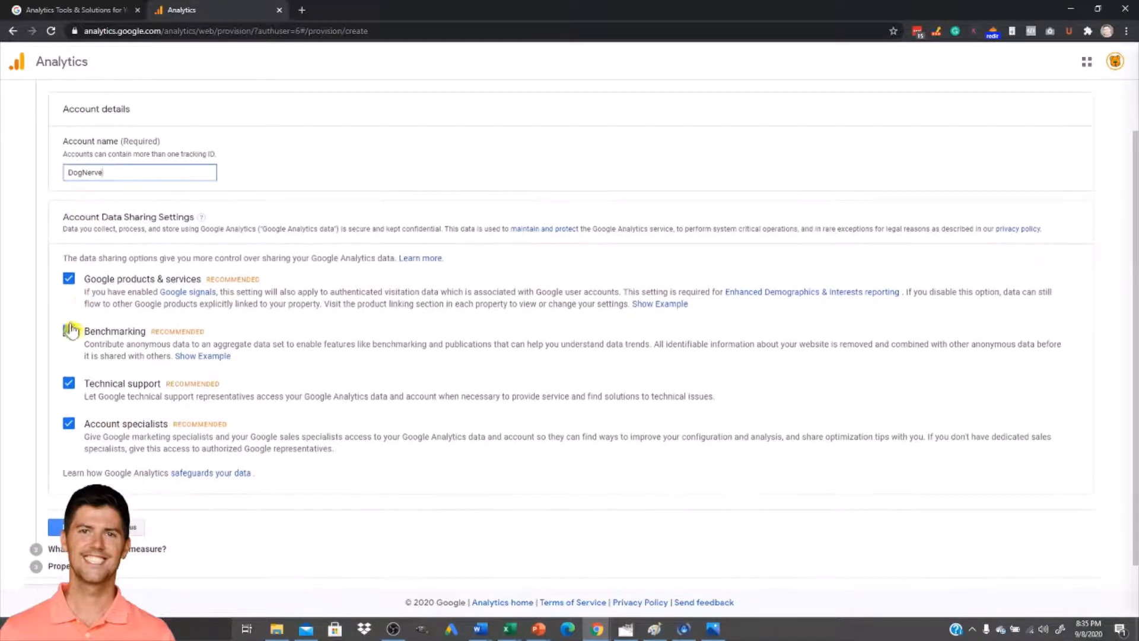
scroll(70, 438, down, 1)
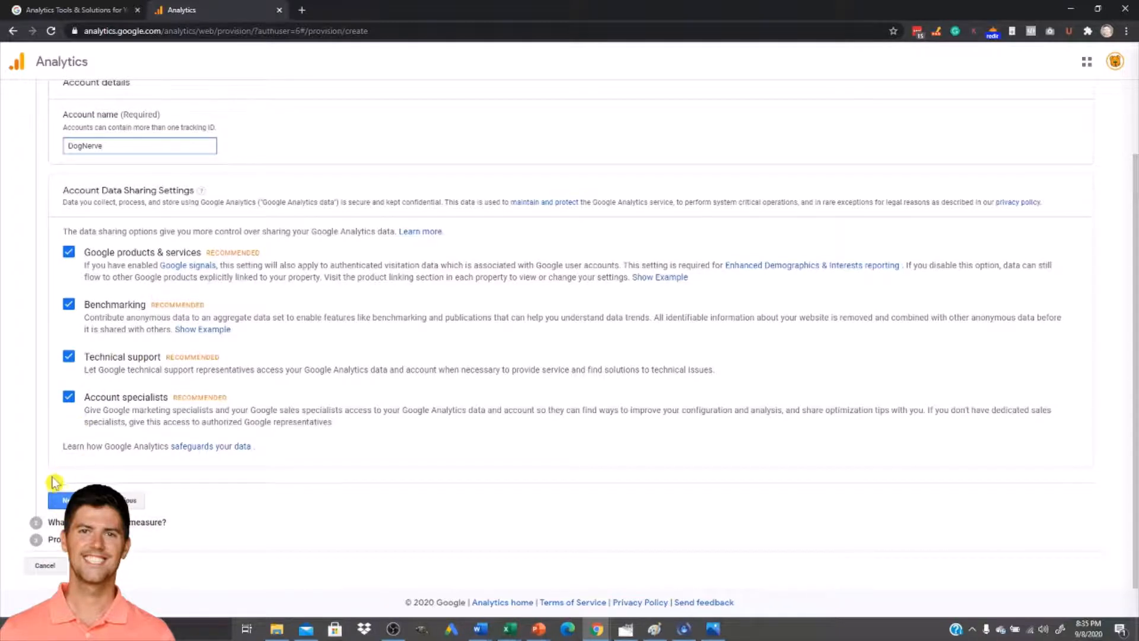
click(60, 504)
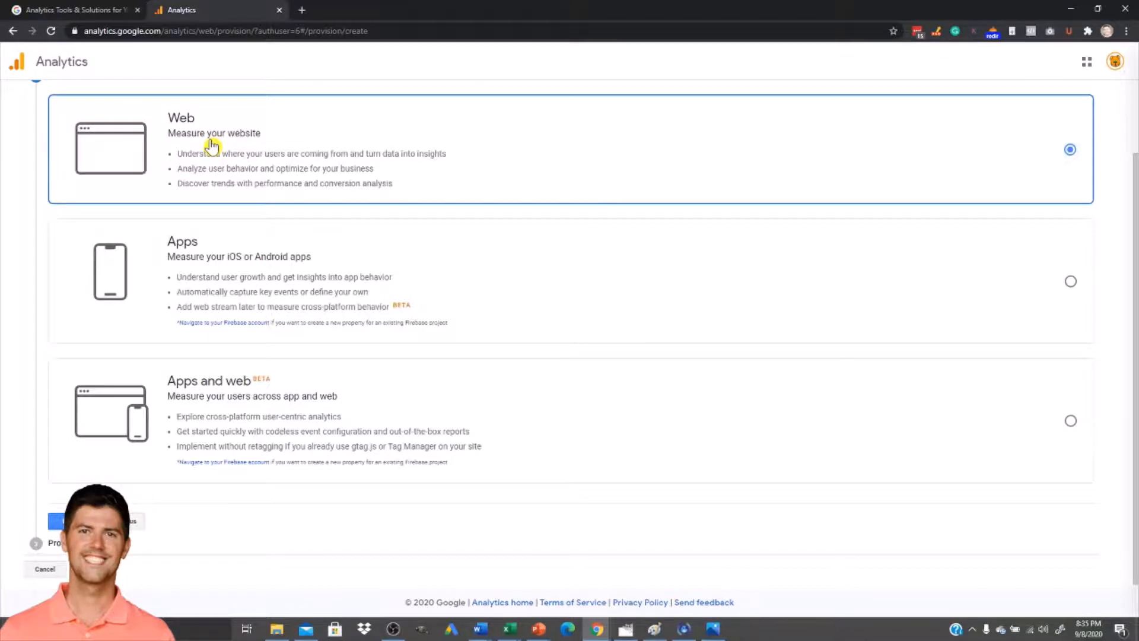
click(56, 525)
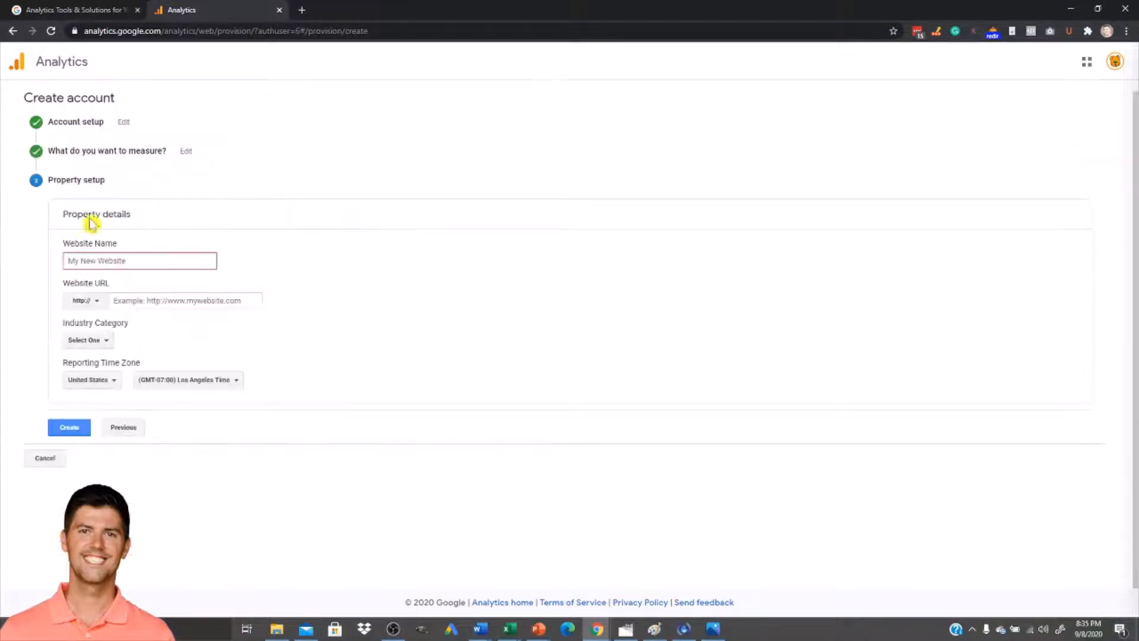
click(99, 264)
text(DogNerve)
click(100, 305)
click(90, 340)
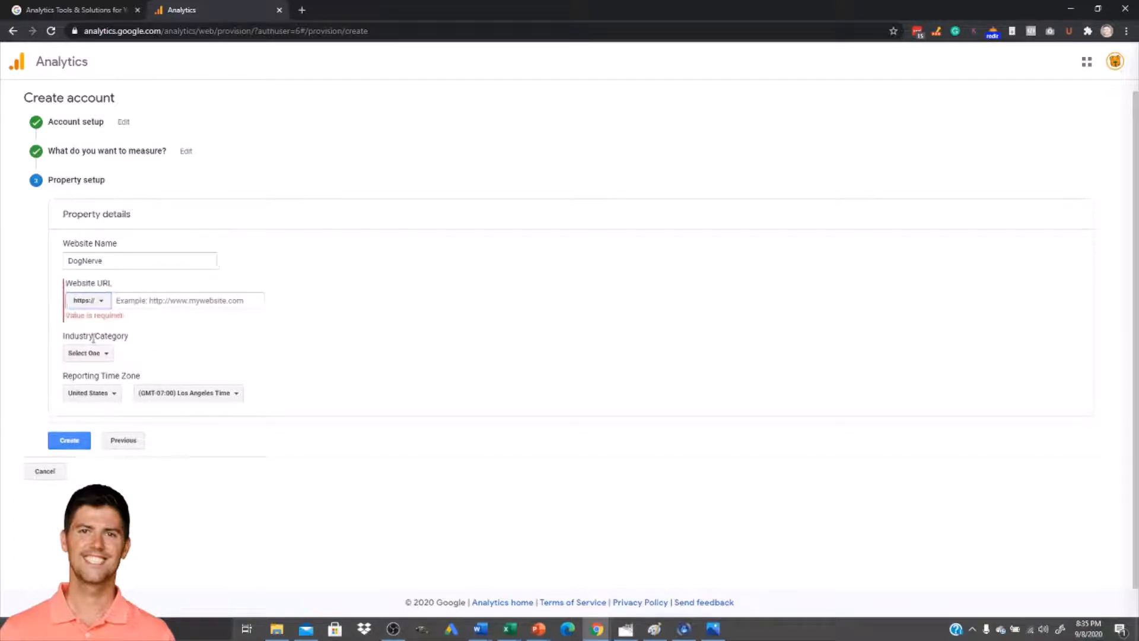
click(136, 299)
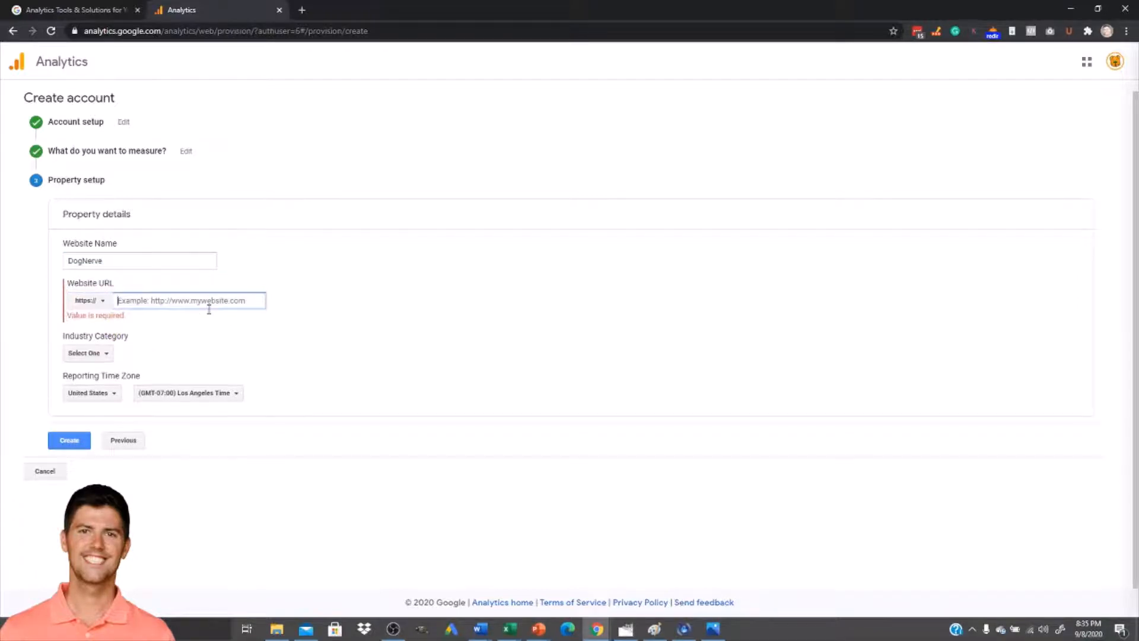
text(don)
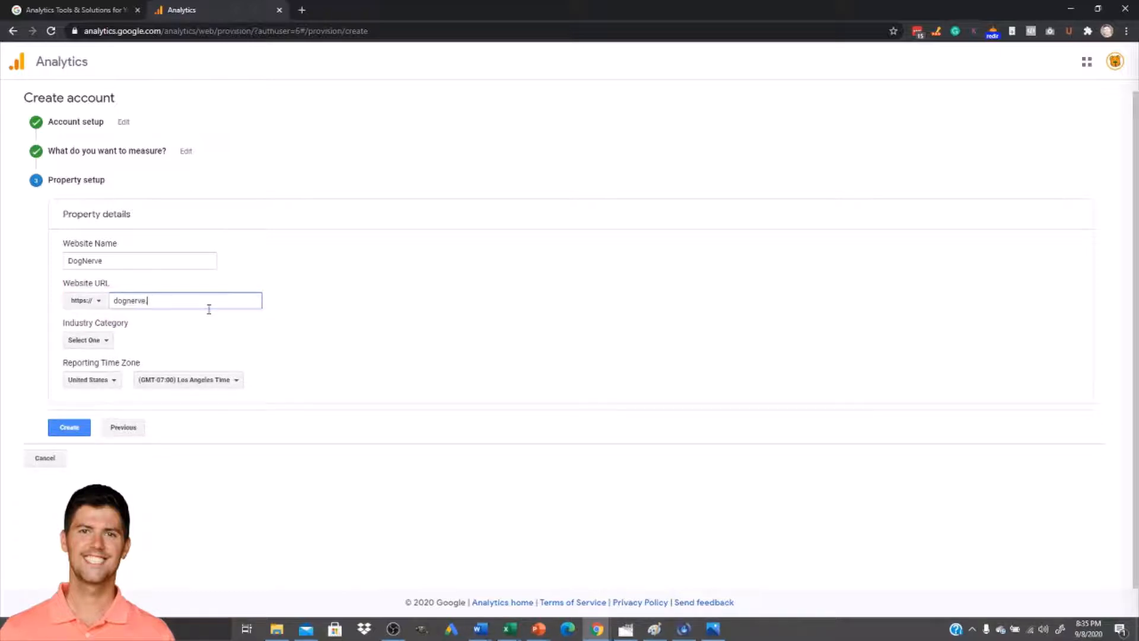
- Create the property with the Pets and Animals industry category and (GMT-04:00) New York Time as reporting time zone
click(92, 340)
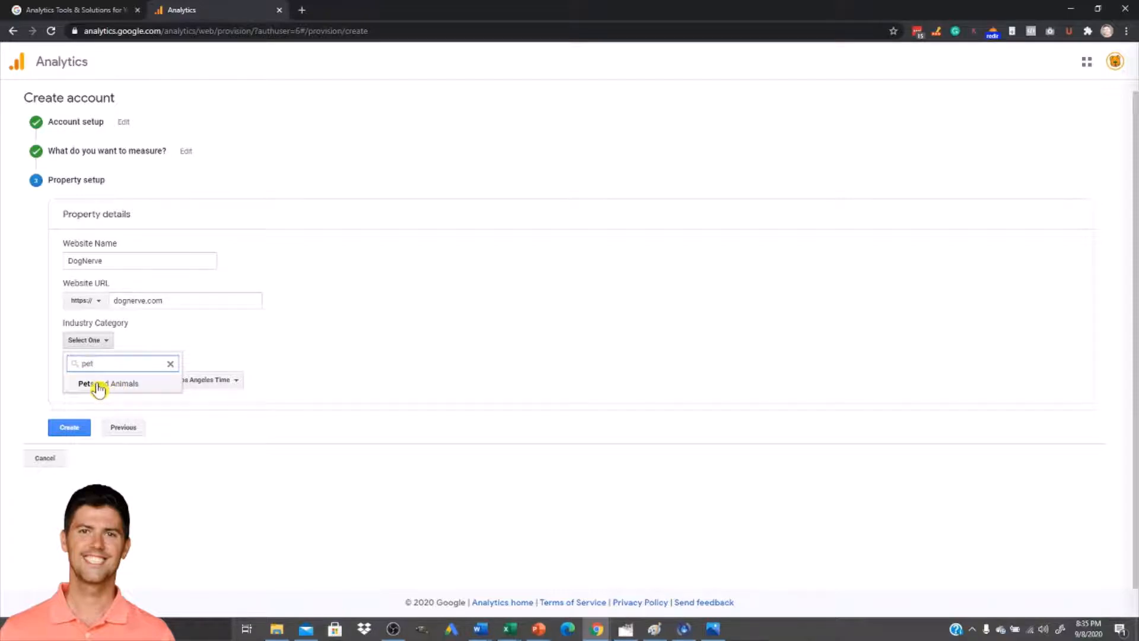
click(98, 386)
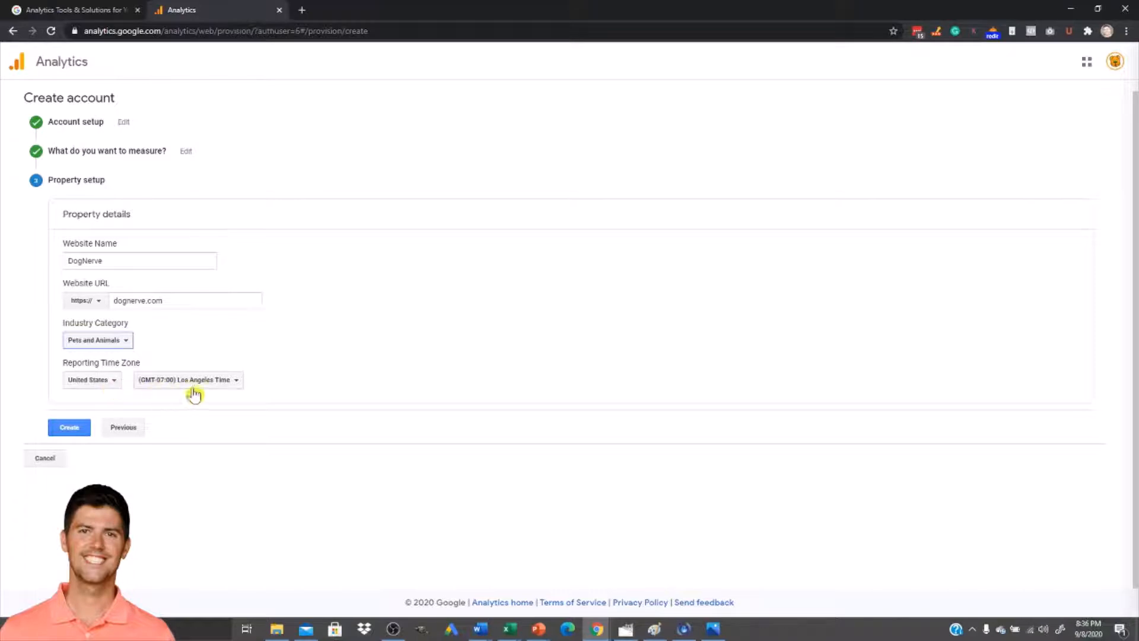
click(226, 386)
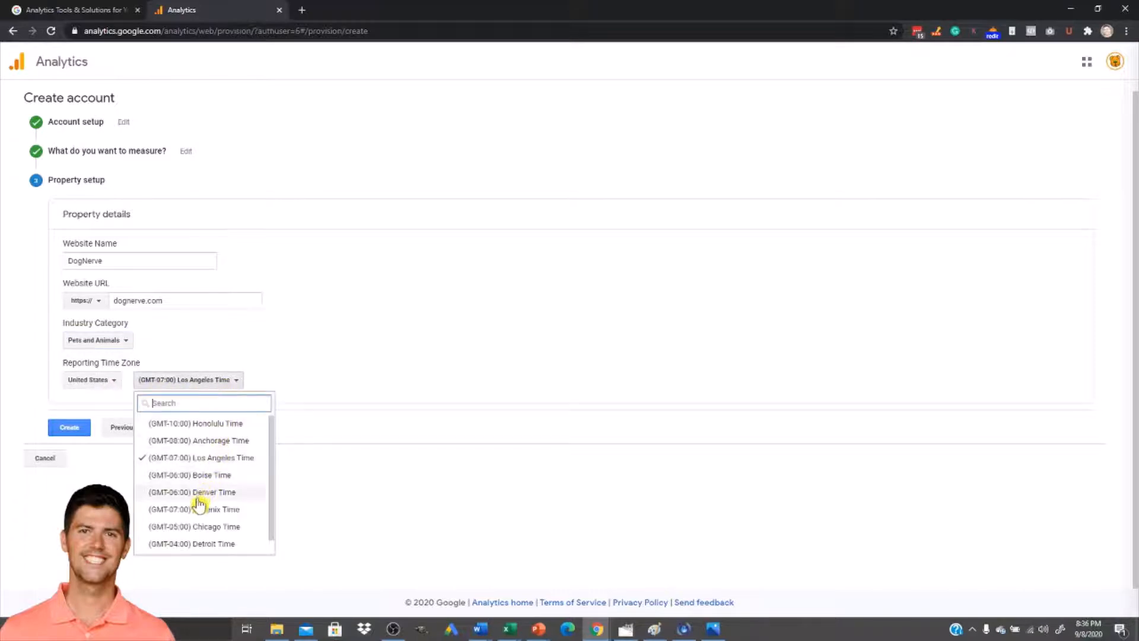
scroll(199, 510, down, 1)
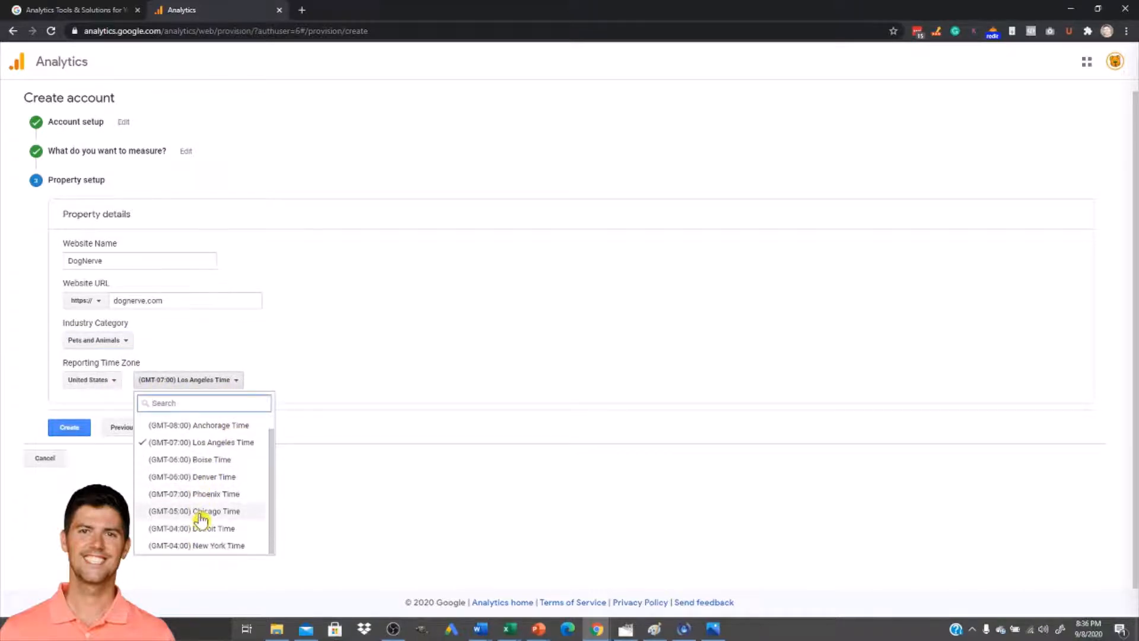
click(204, 544)
click(76, 428)
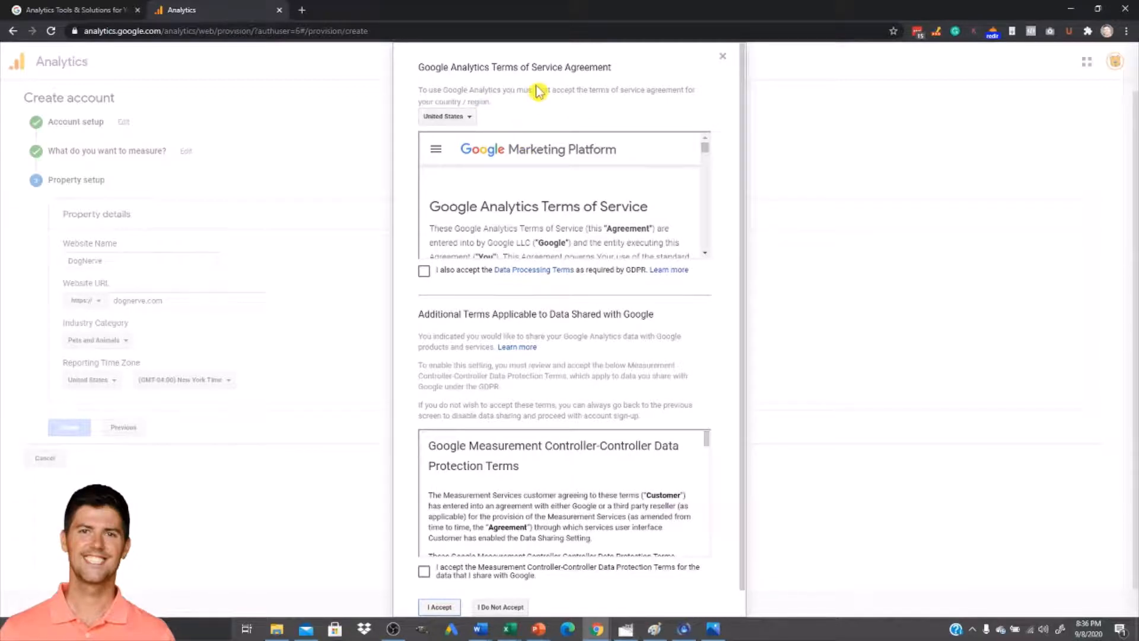
- Accept the United States terms of service, including the Data Processing Terms and the Measurement Controller-Controller Data Protection Terms
scroll(494, 213, down, 1)
scroll(494, 212, down, 5)
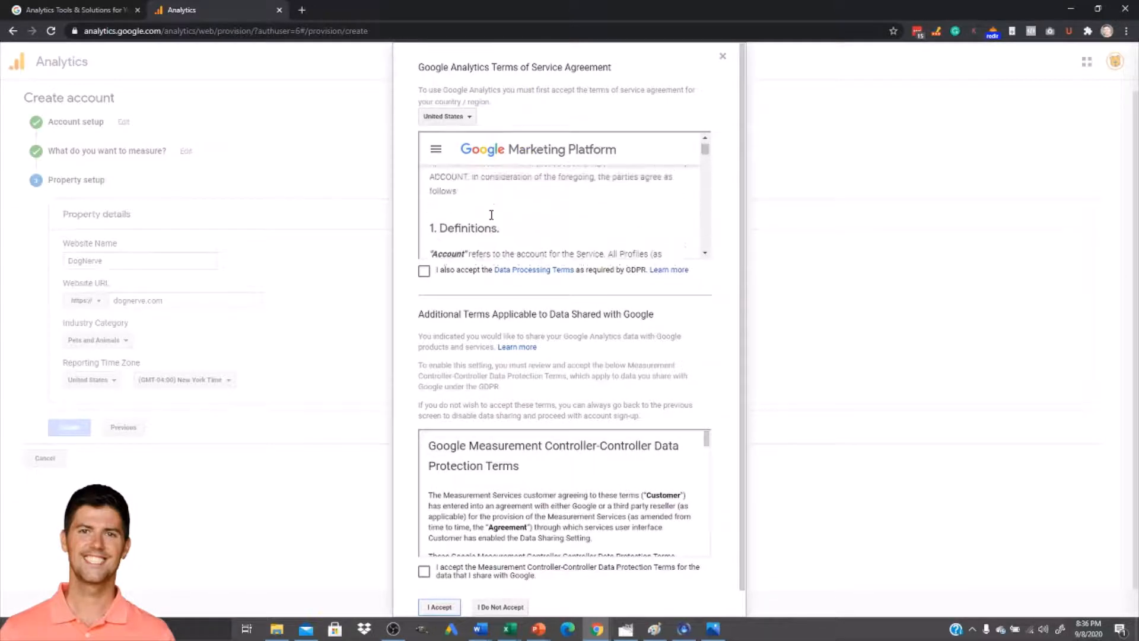
scroll(493, 213, up, 6)
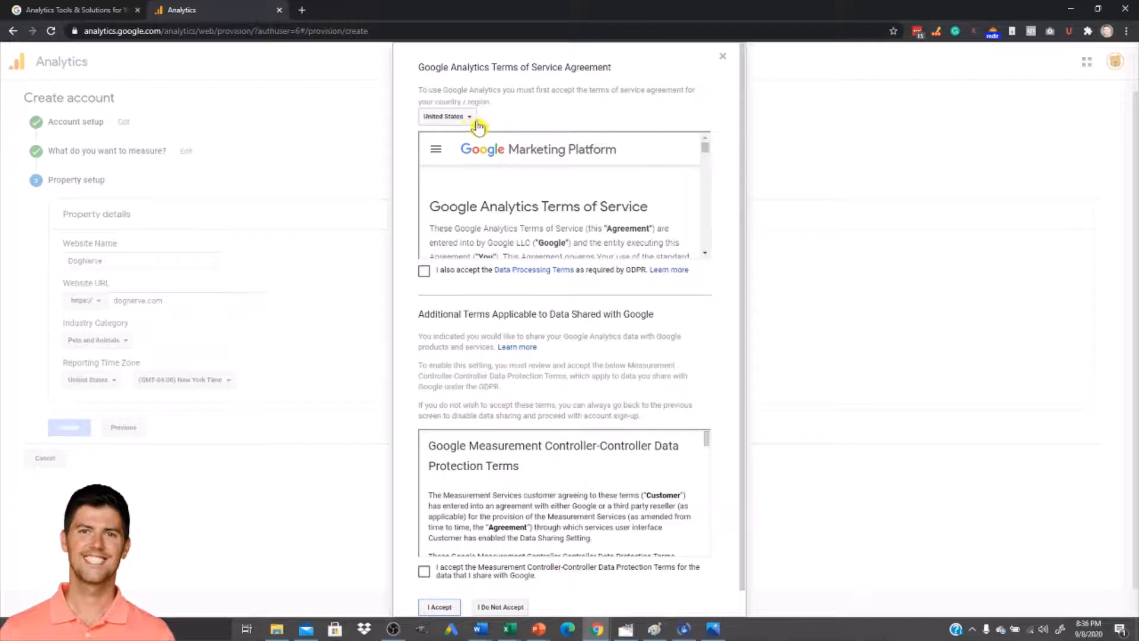
click(470, 118)
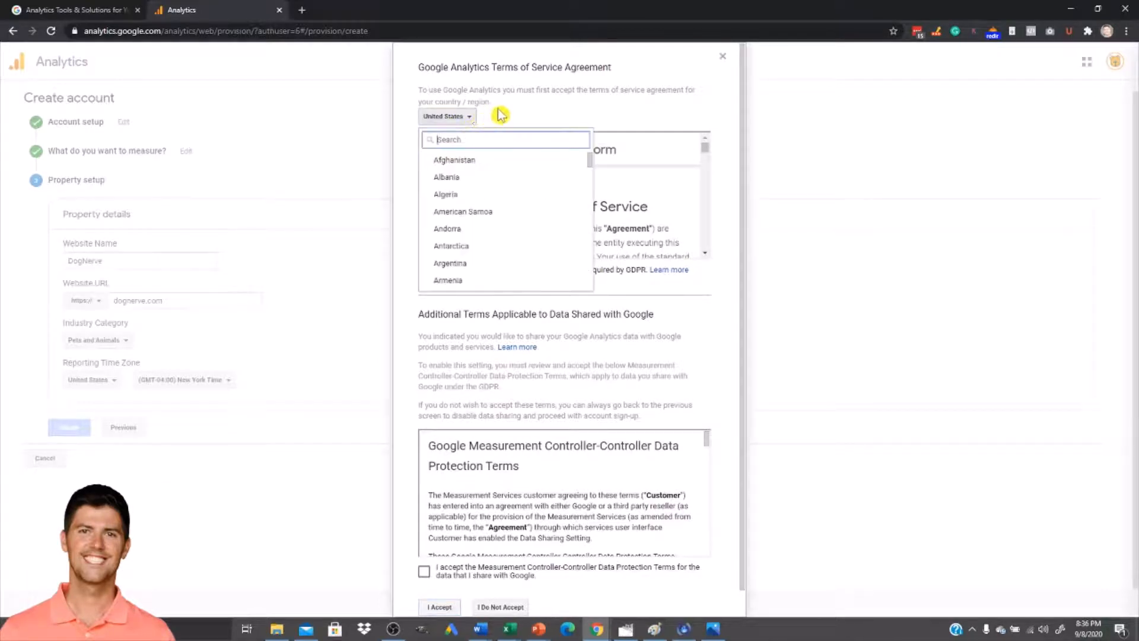
click(497, 116)
click(424, 274)
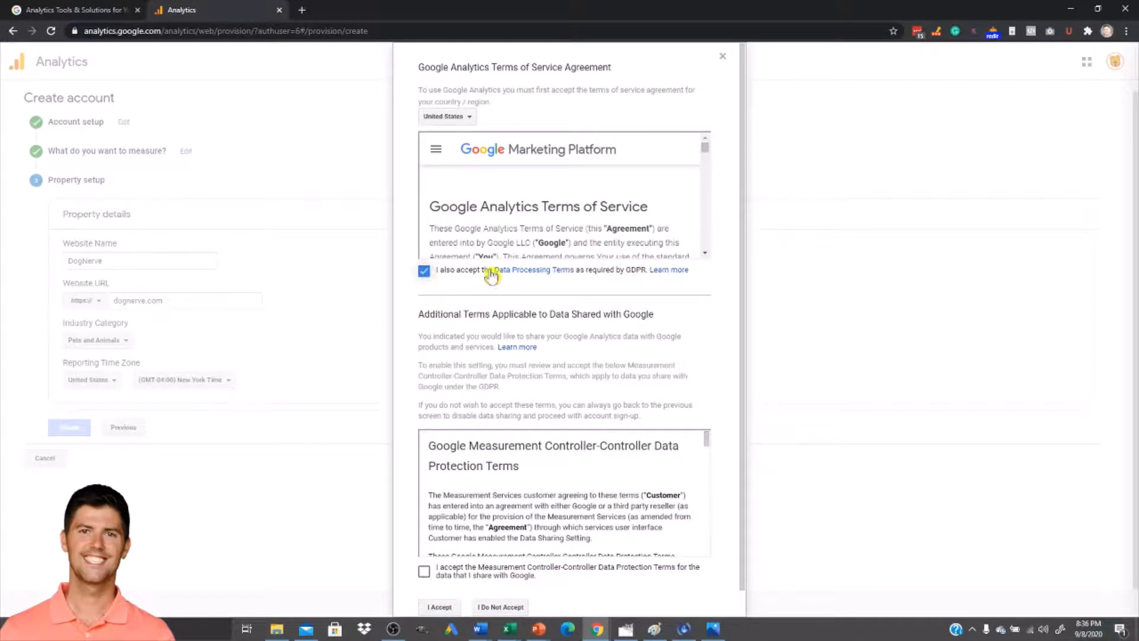
scroll(483, 295, down, 1)
click(425, 546)
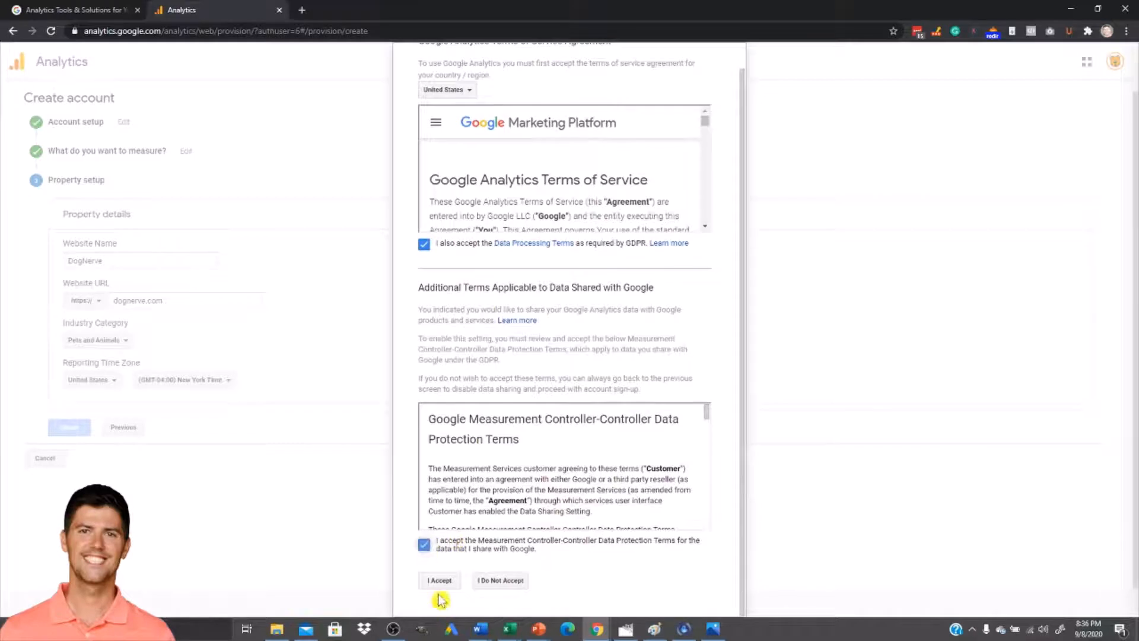
click(442, 582)
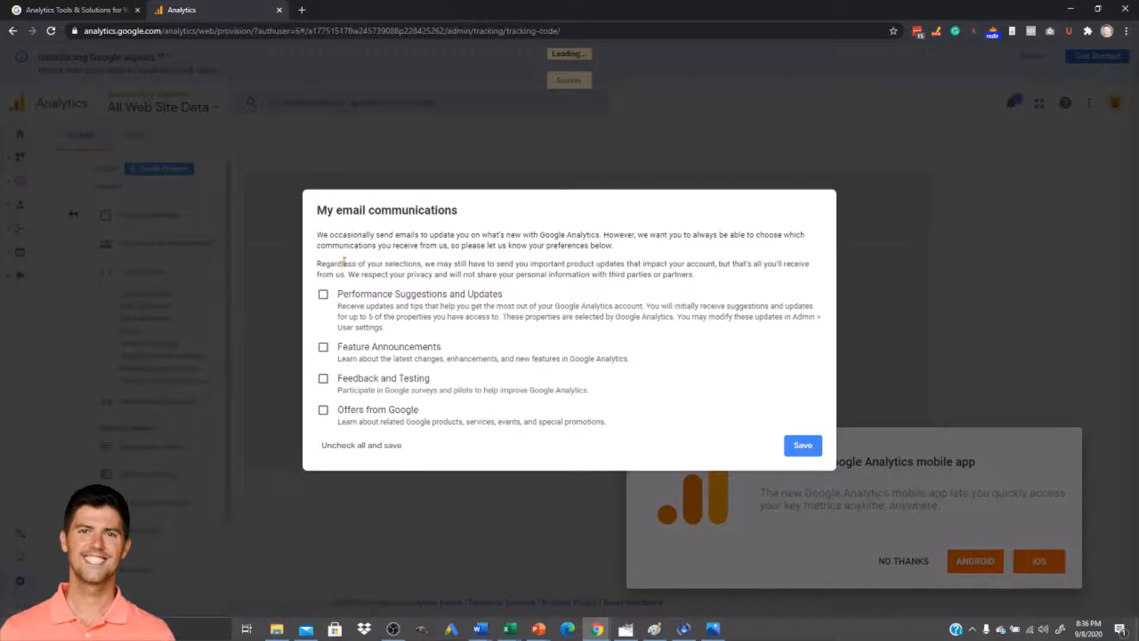
- Save the email communications with every option unchecked, and dismiss the search tip and the mobile app offer
click(333, 299)
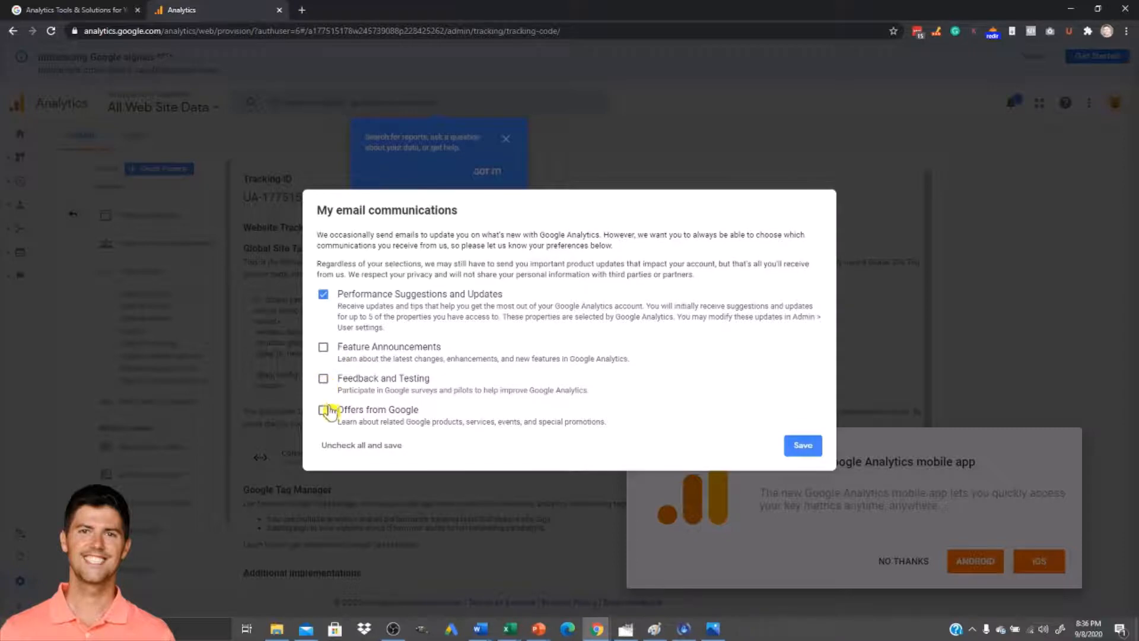
click(355, 451)
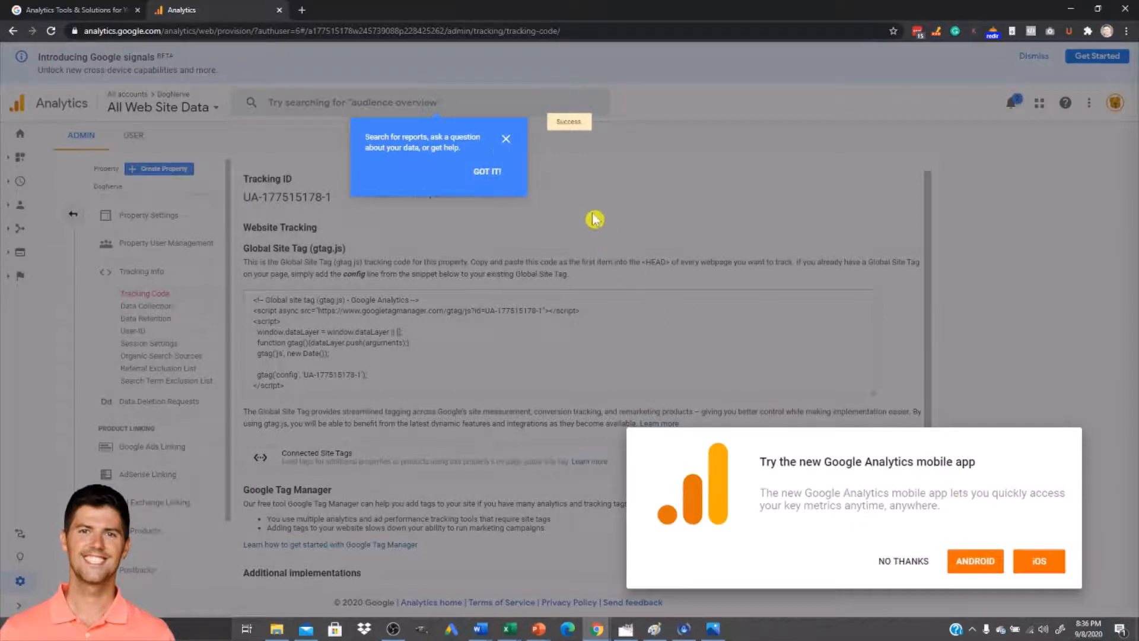
click(506, 140)
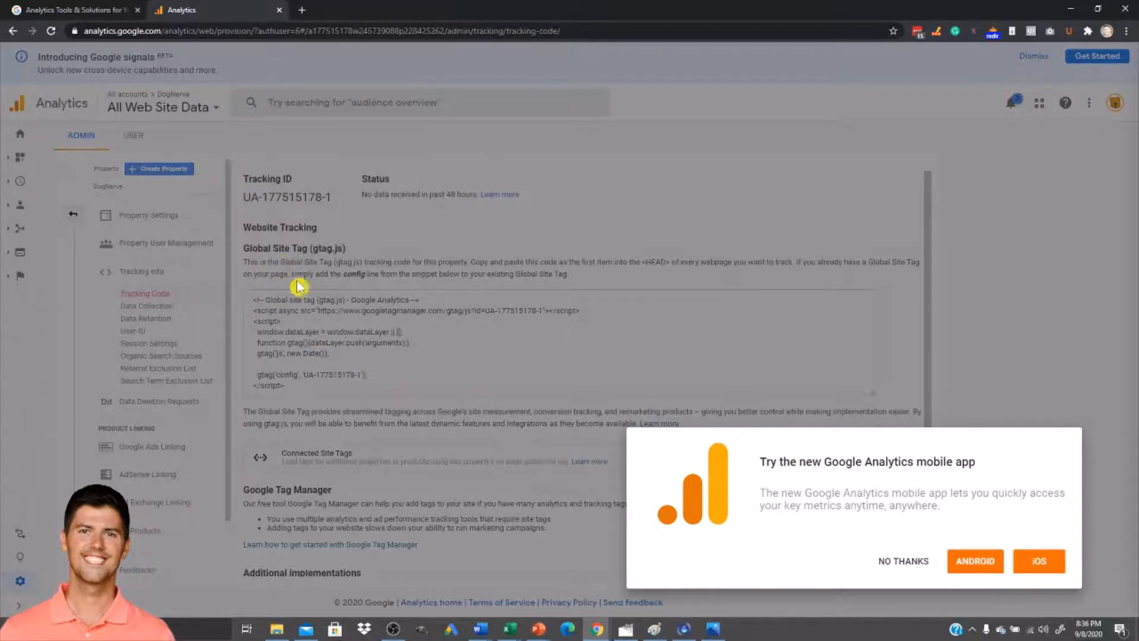
click(905, 562)
- Highlight the Global Site Tag snippet, and reopen the property's Tracking Code page from the admin settings
drag(253, 303, 285, 381)
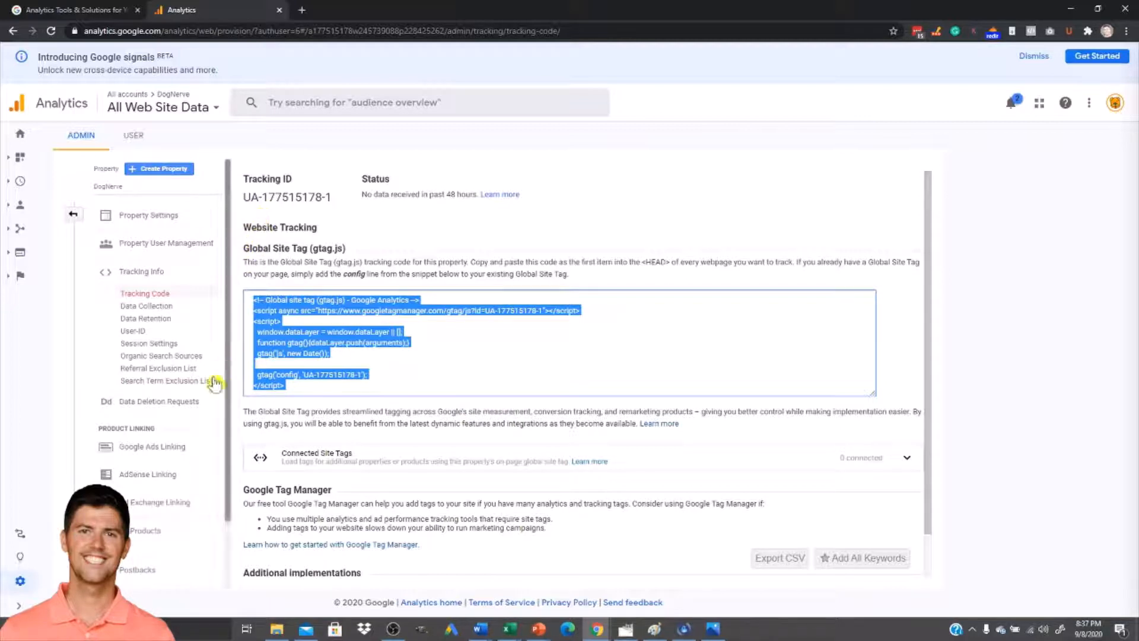
click(400, 377)
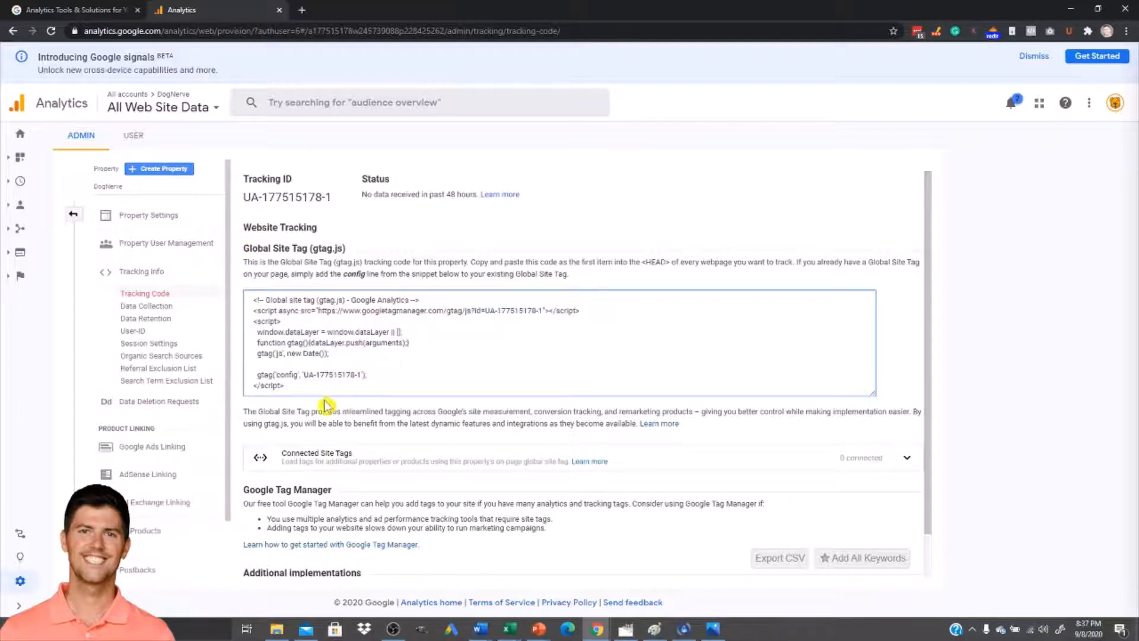
click(20, 586)
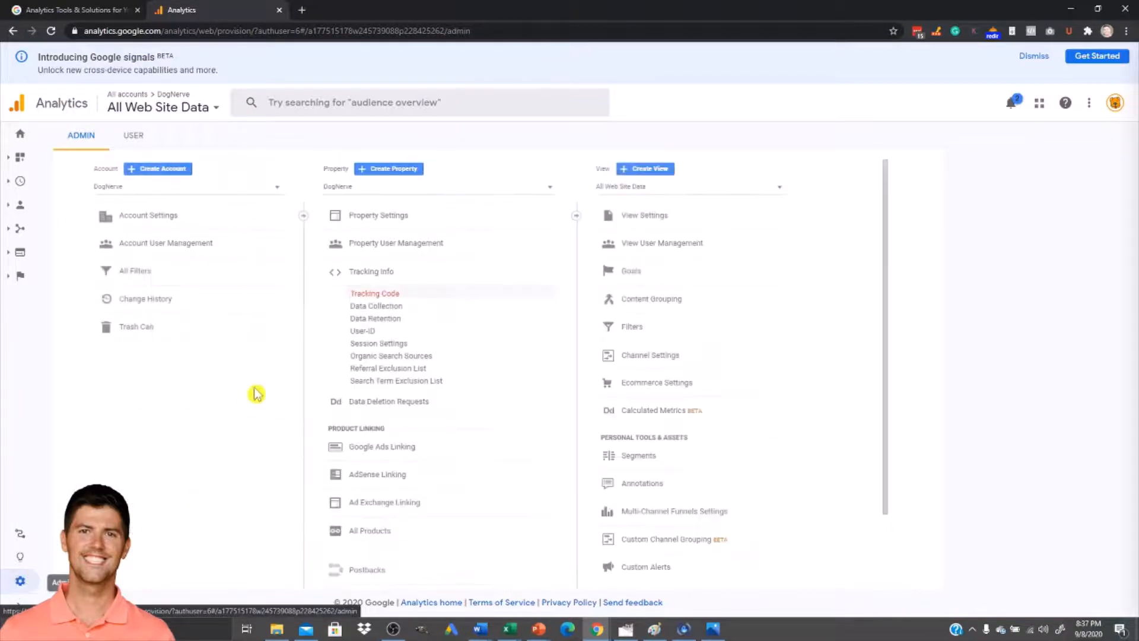
click(432, 273)
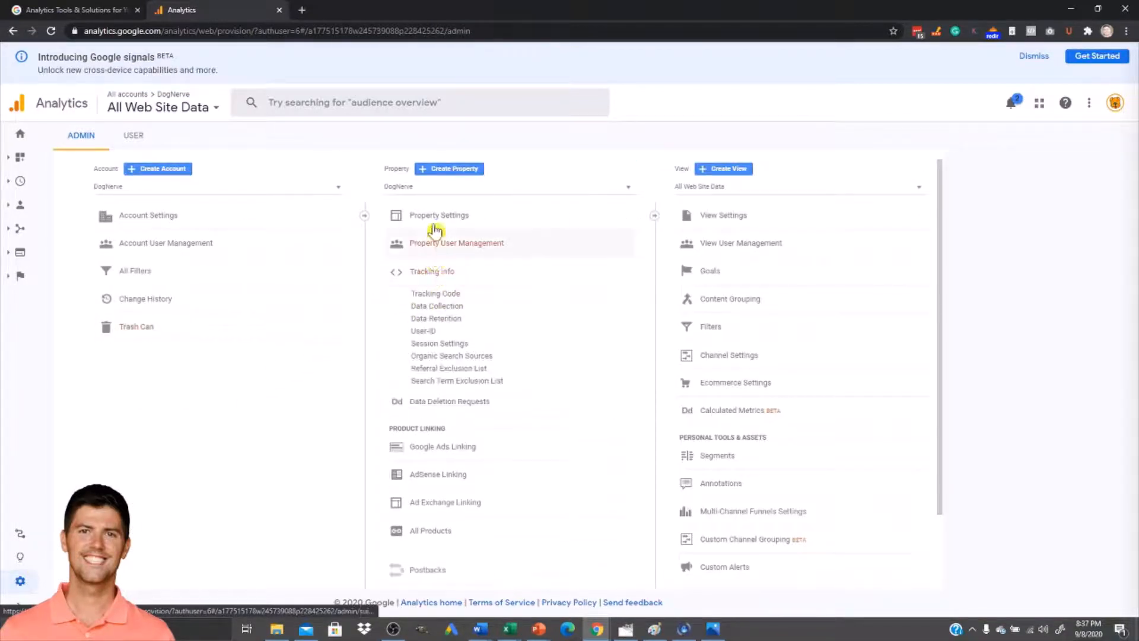
click(435, 293)
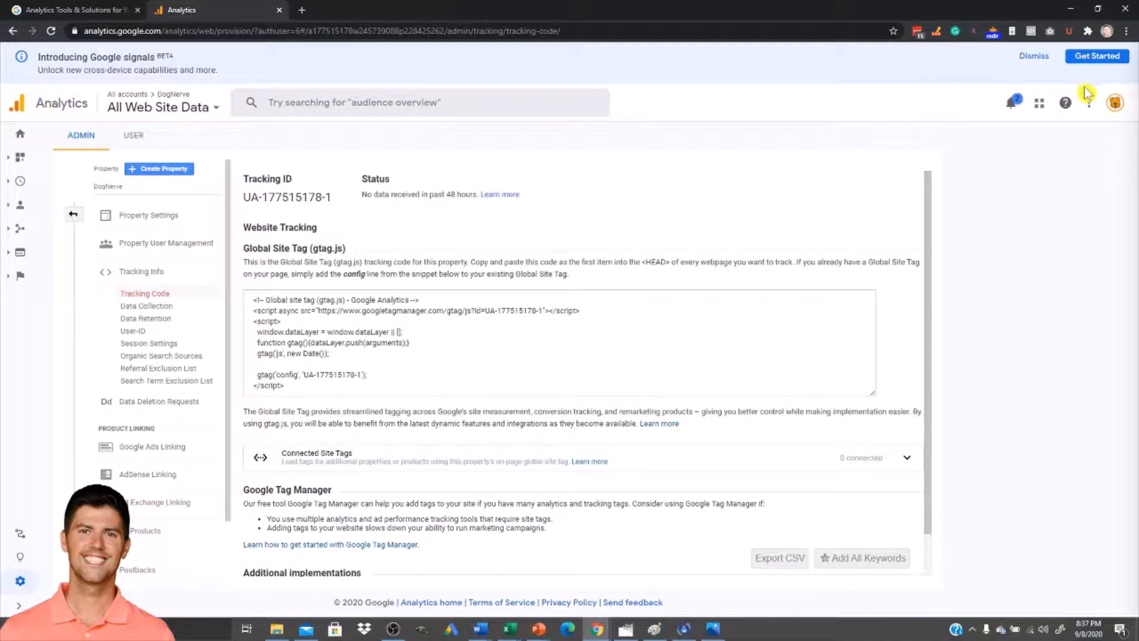
- Check which Google account is signed in, and review the report cards on the Analytics Home page
click(1116, 110)
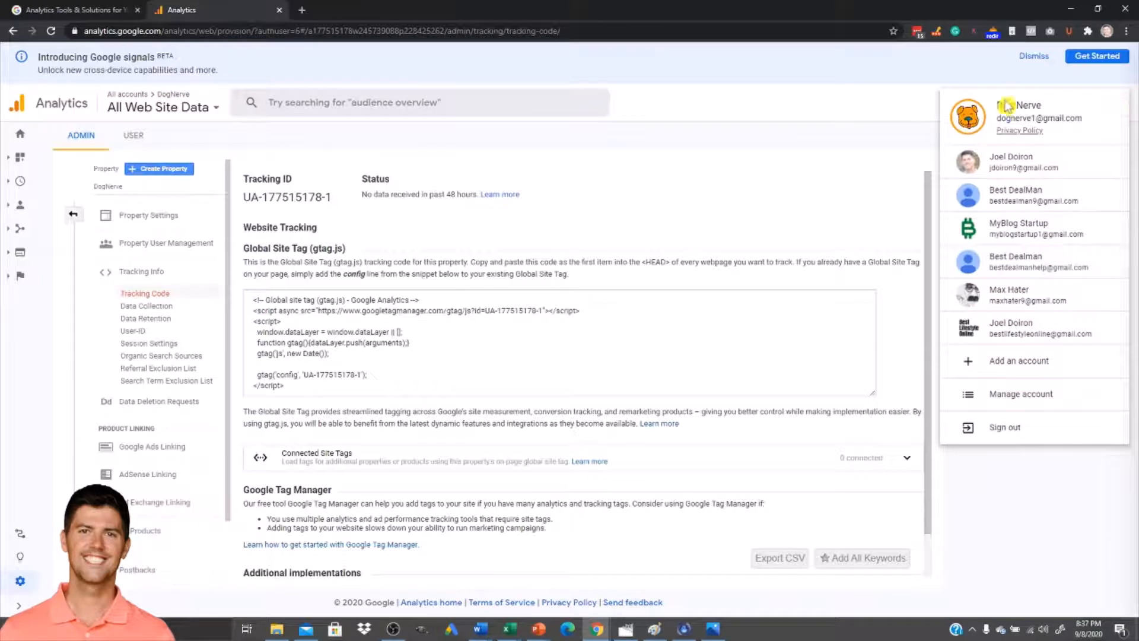
click(894, 109)
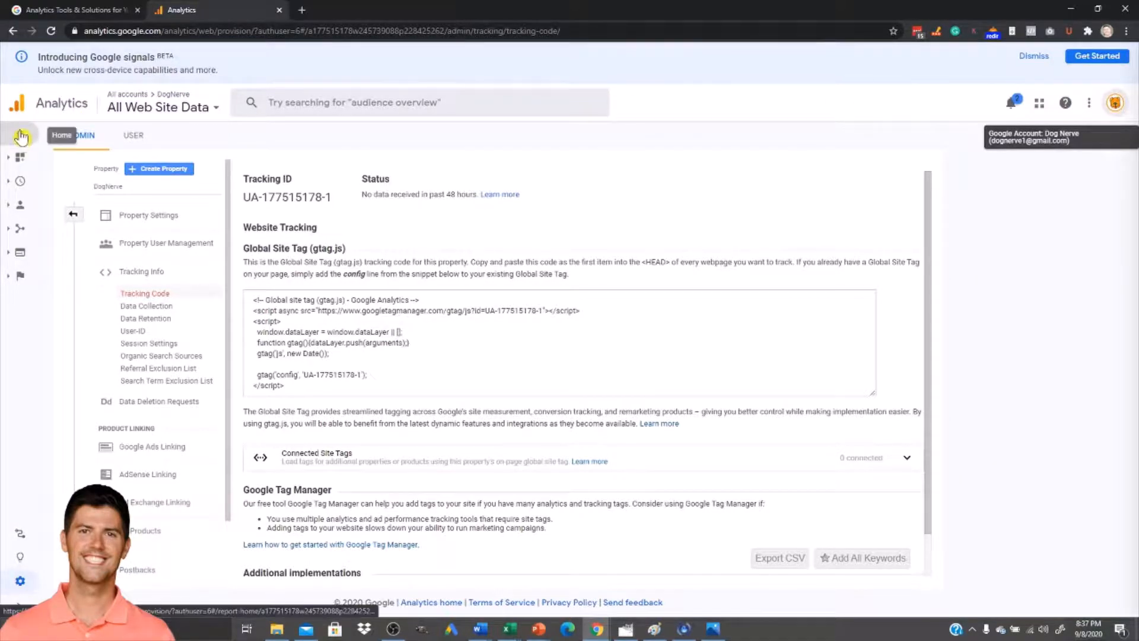
click(21, 135)
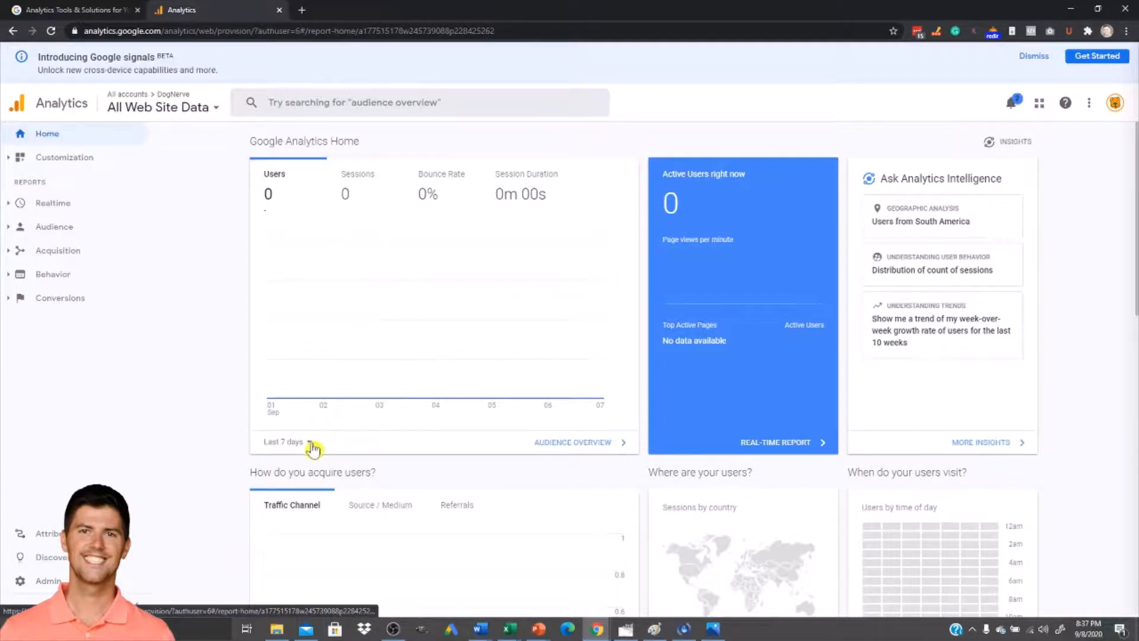
scroll(598, 374, down, 3)
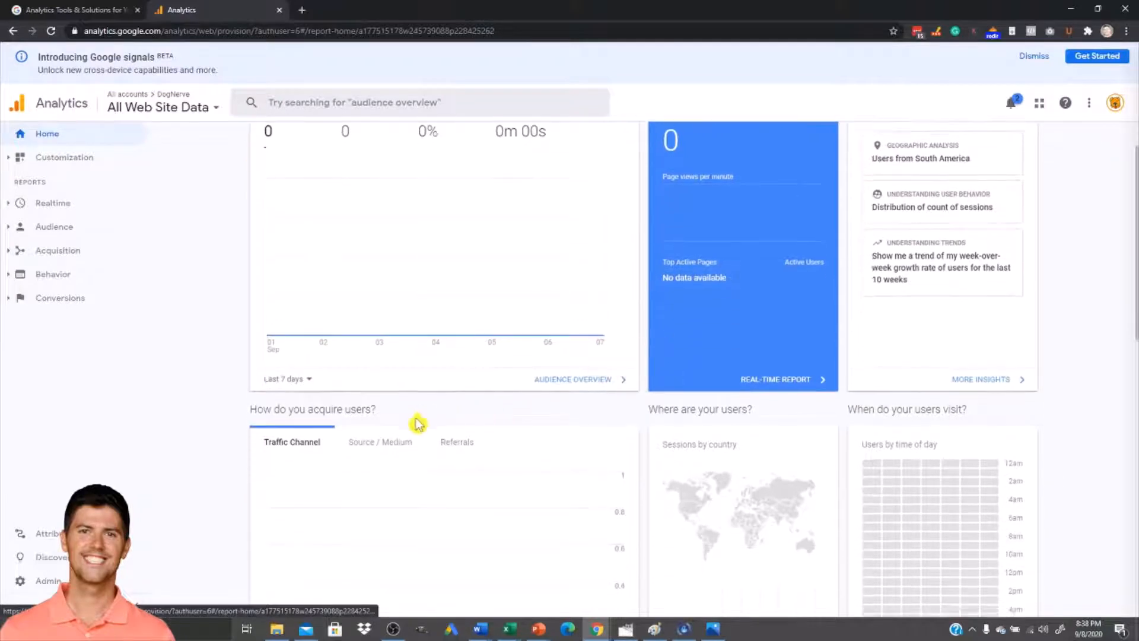
scroll(323, 389, down, 2)
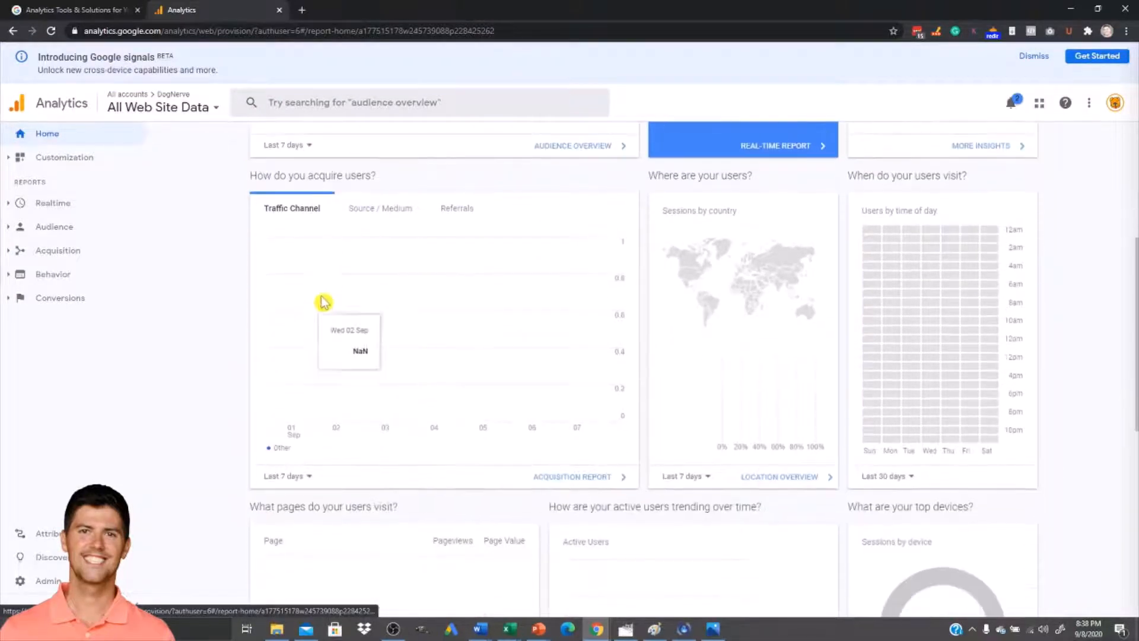
scroll(784, 332, down, 3)
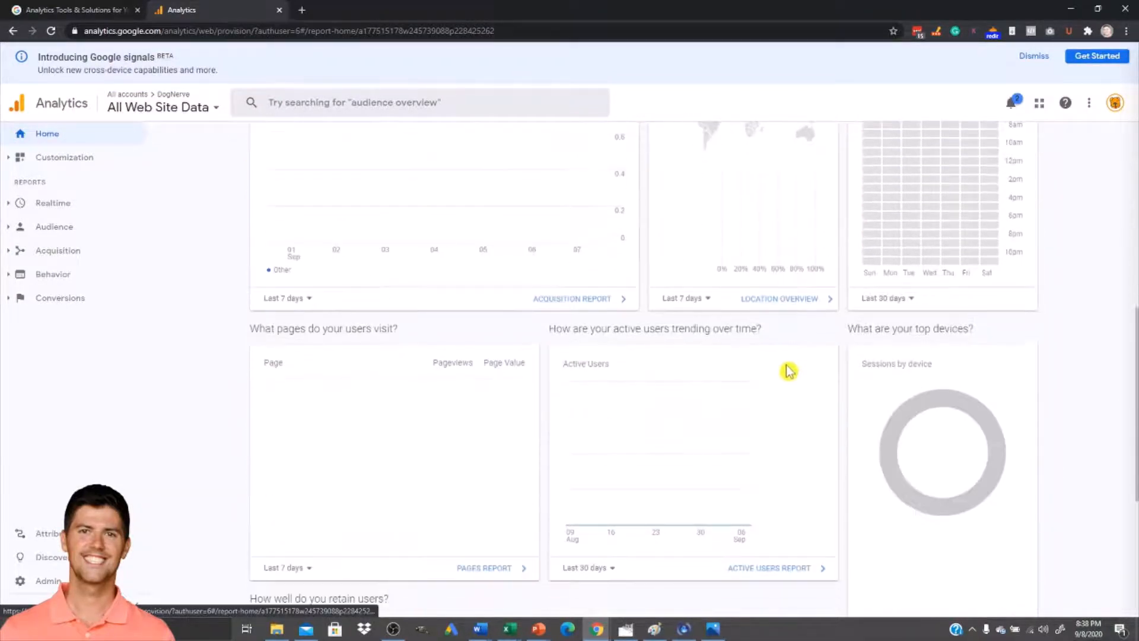
- Examine the remaining Home page cards on visited pages, active users, top devices and user retention
scroll(415, 409, down, 1)
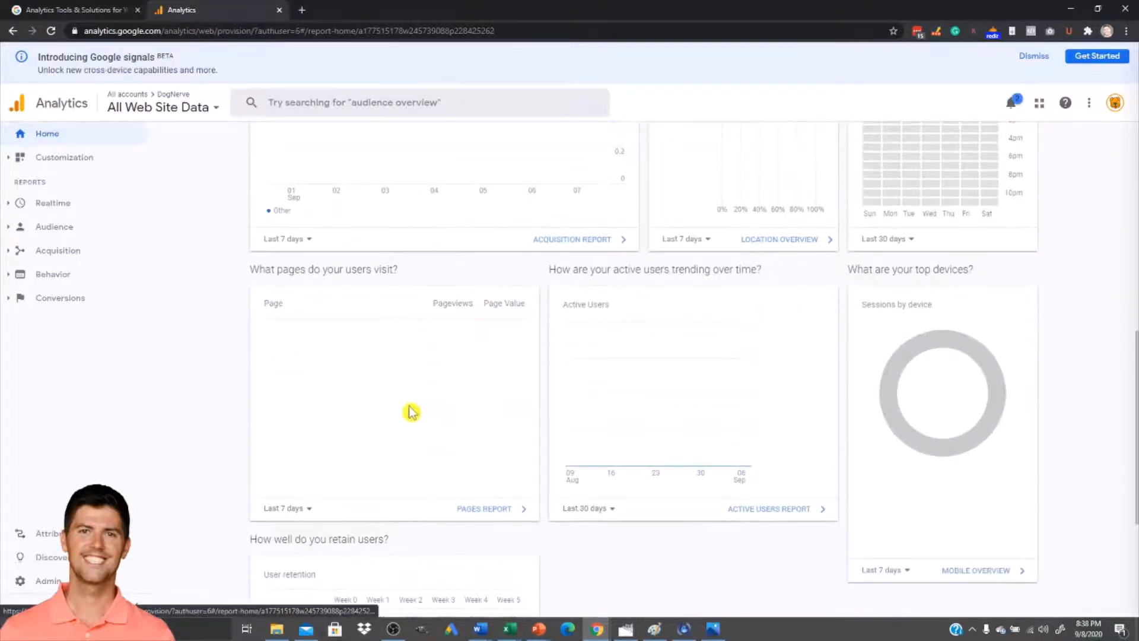
scroll(444, 492, down, 3)
scroll(730, 453, up, 2)
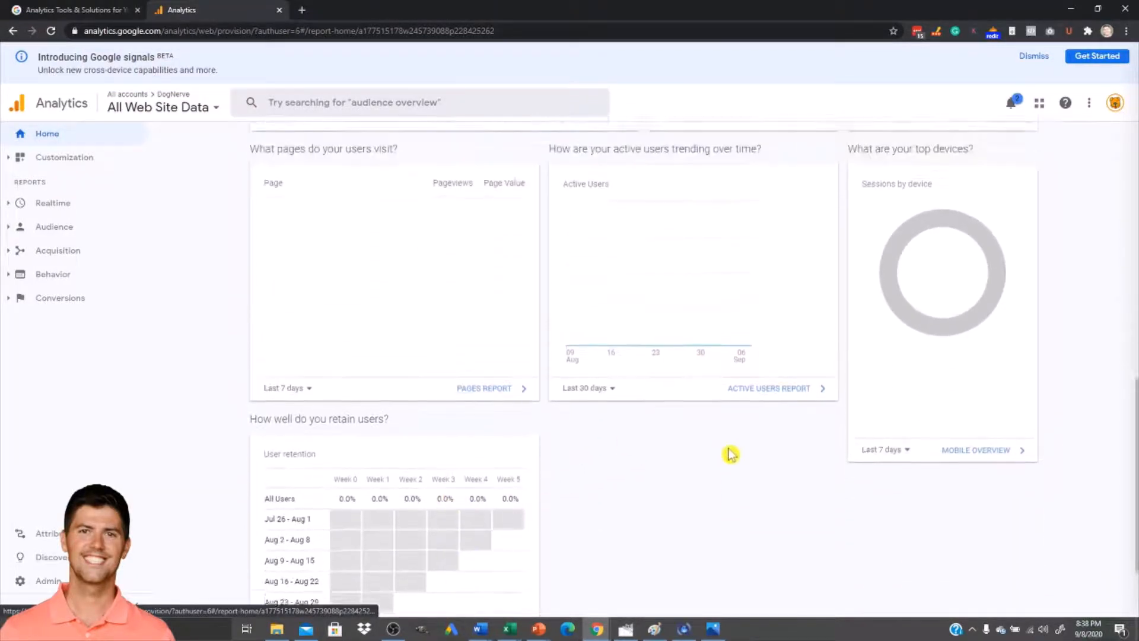
scroll(926, 433, down, 3)
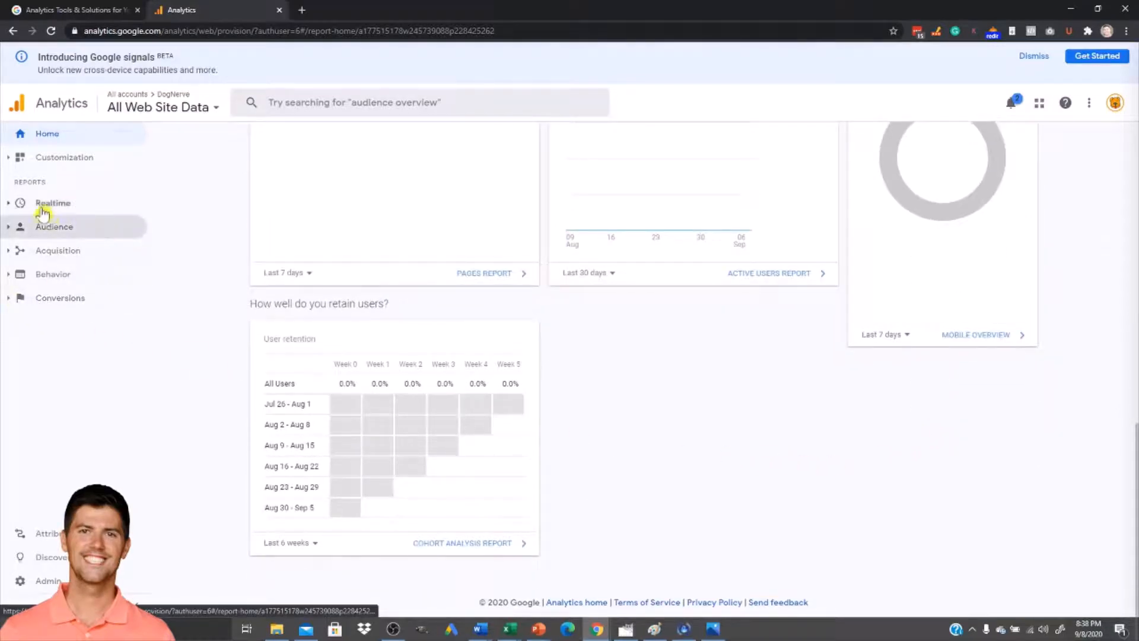
- Look through the report lists under Audience, including its Behavior group, and under Conversions
click(8, 233)
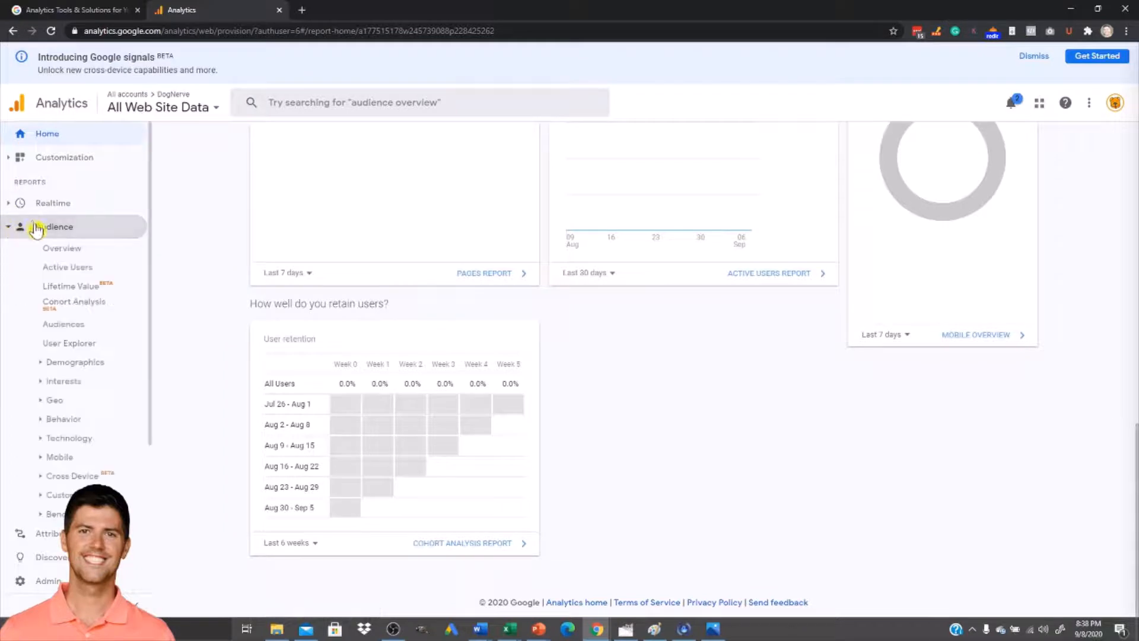
scroll(78, 273, down, 1)
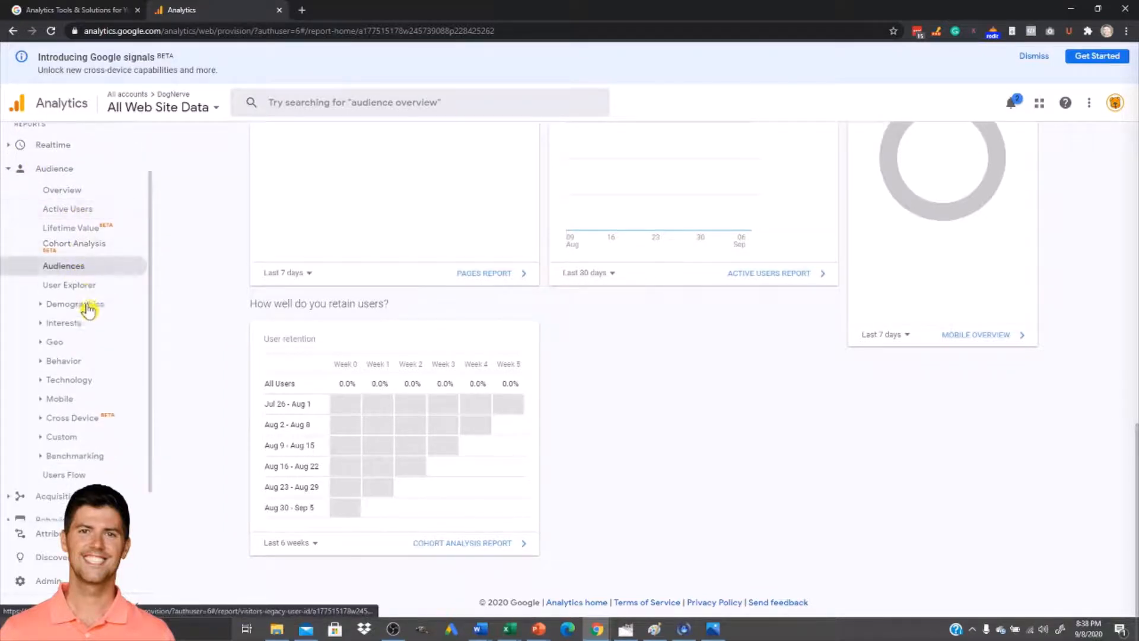
click(45, 362)
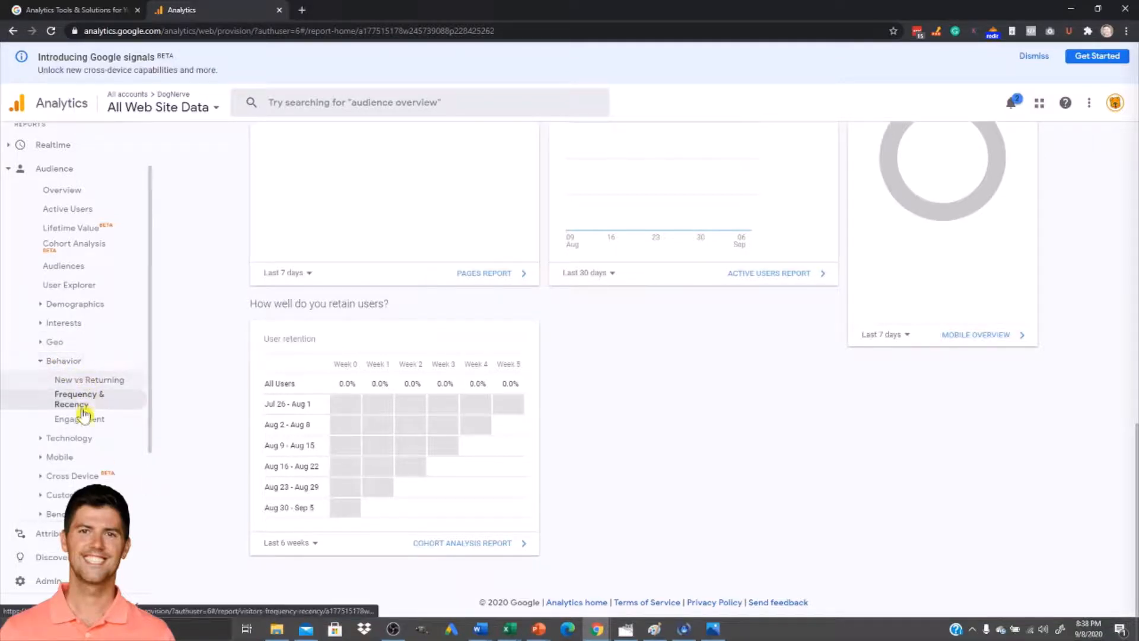
scroll(88, 423, down, 1)
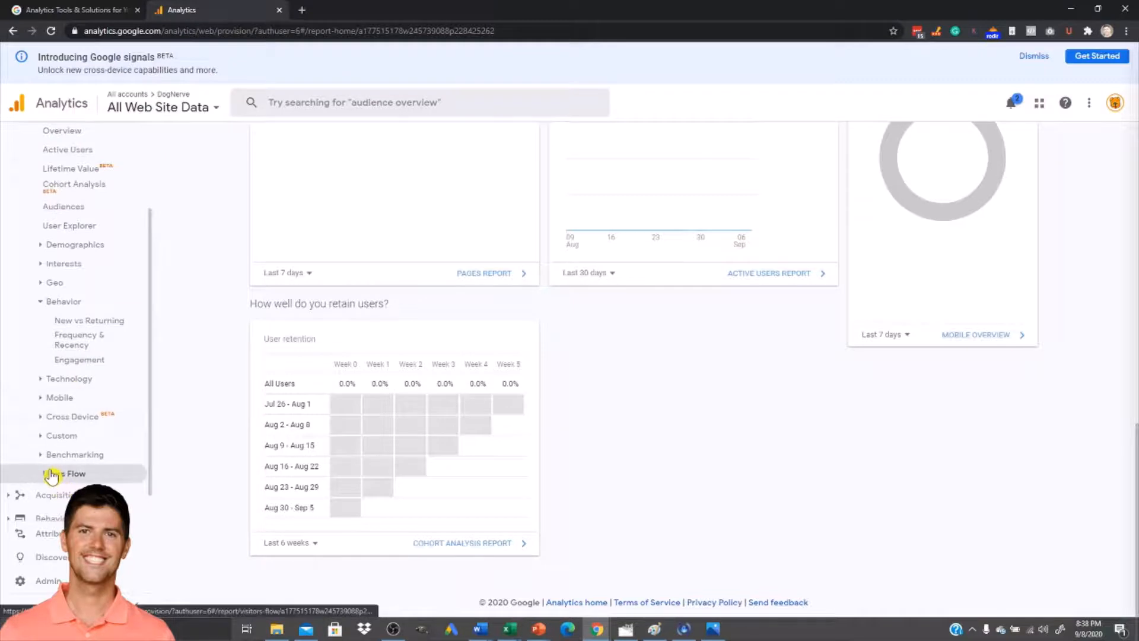
scroll(50, 475, down, 1)
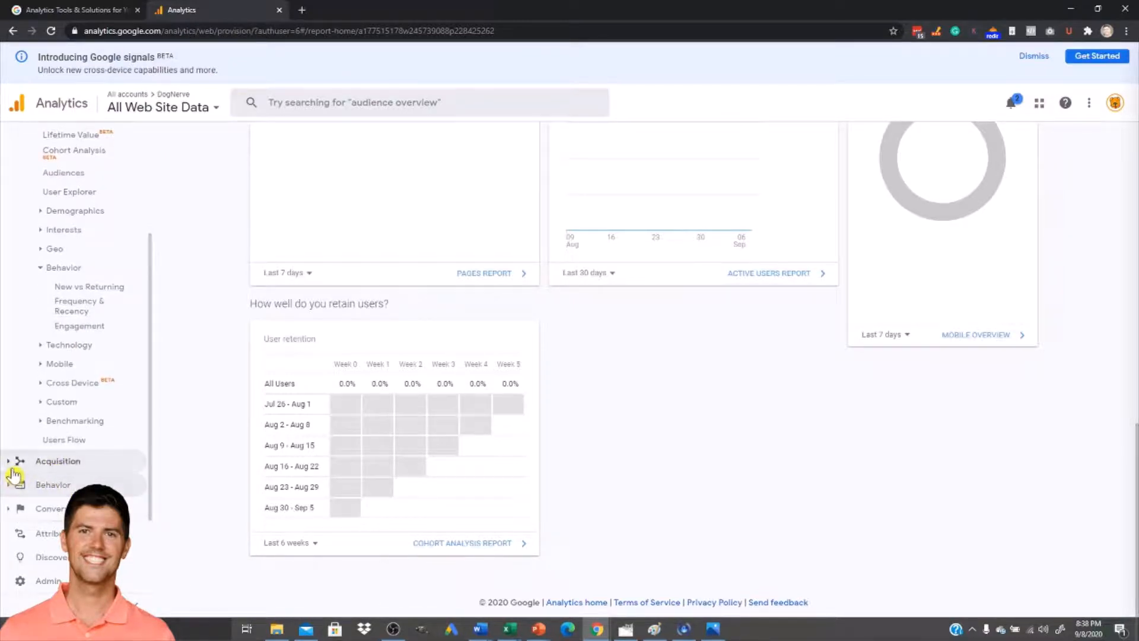
click(12, 508)
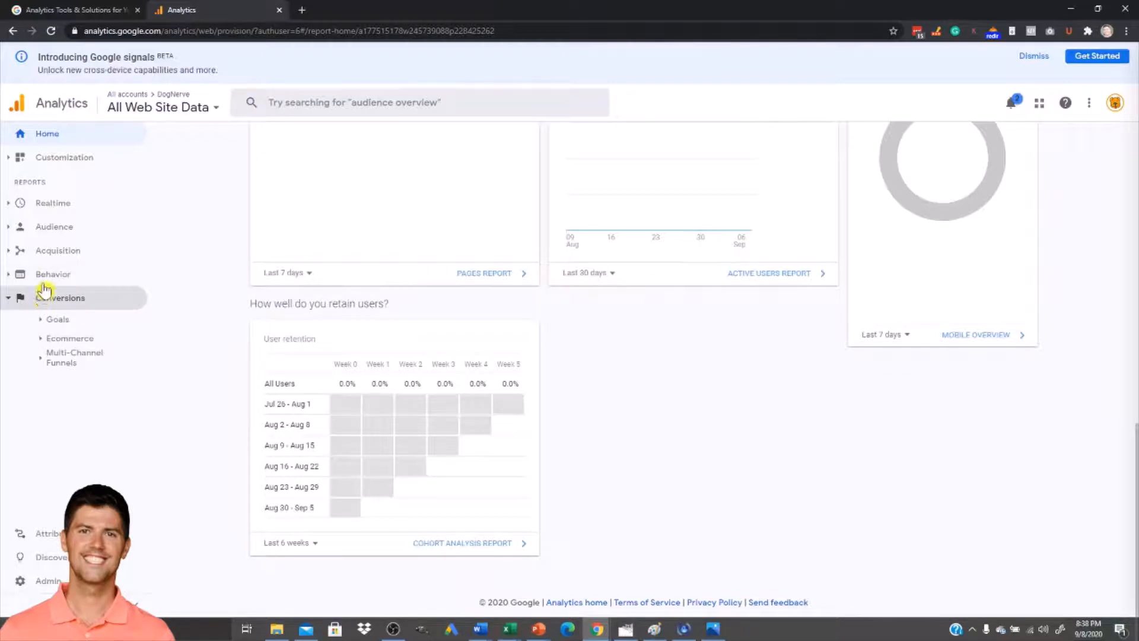
click(15, 235)
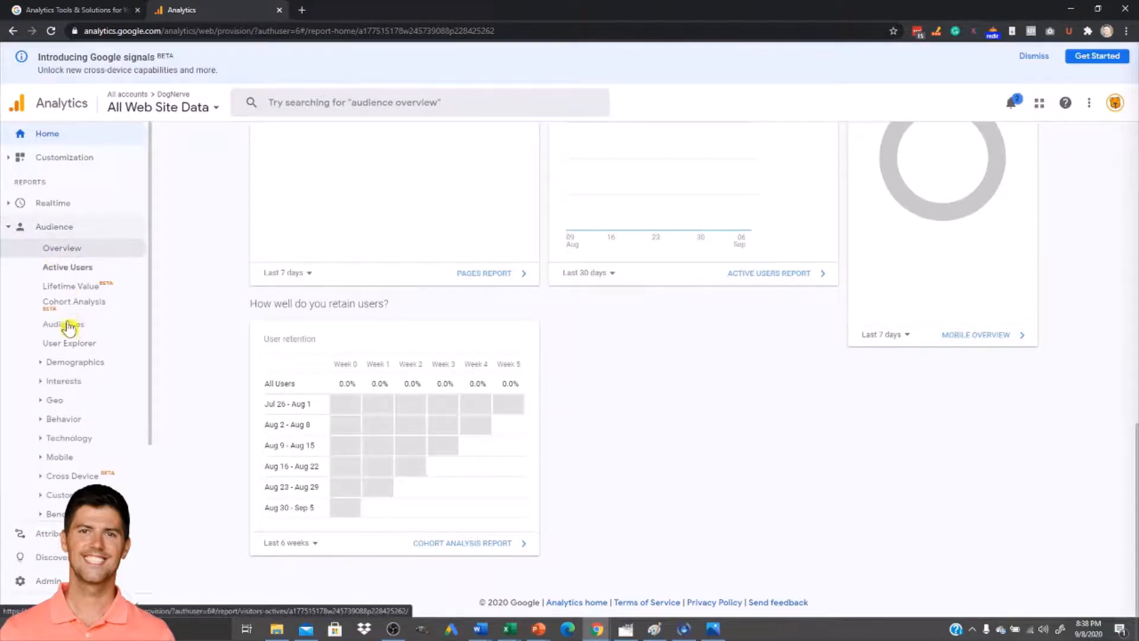
scroll(61, 400, down, 2)
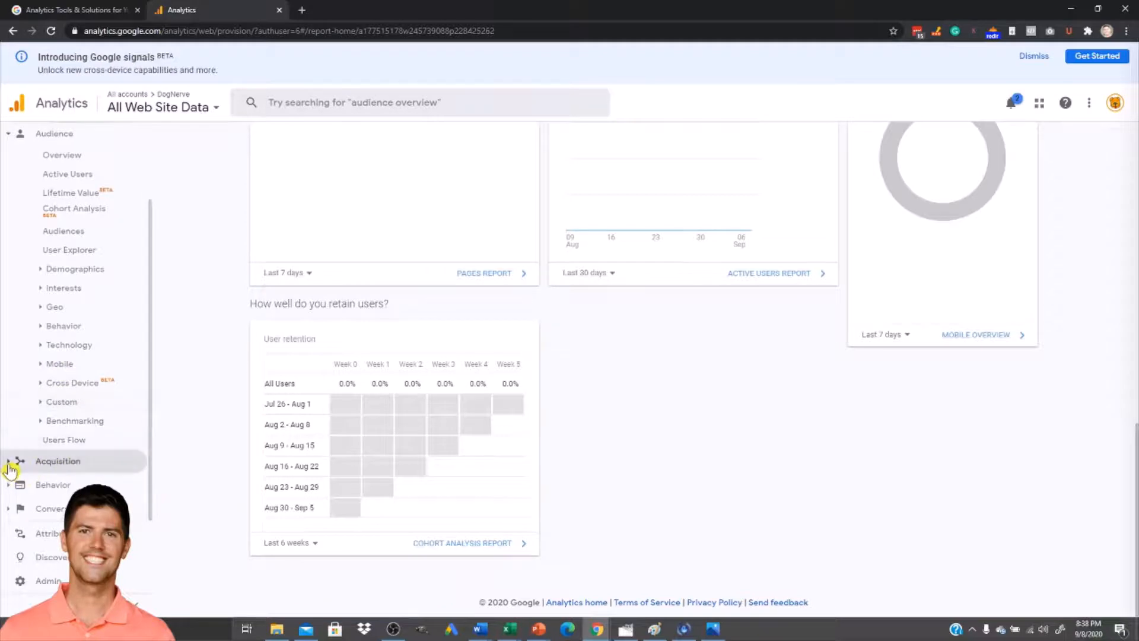
- Look through the Acquisition report list, including its Google Ads and Campaigns groups, and return to the start of the Home page
click(10, 466)
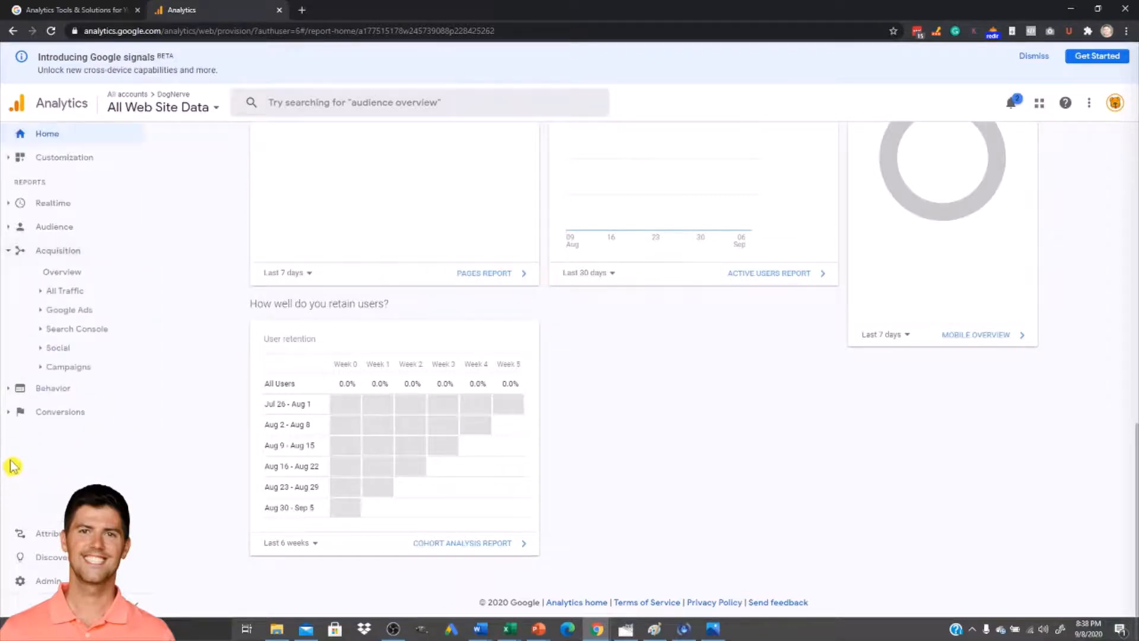
click(39, 312)
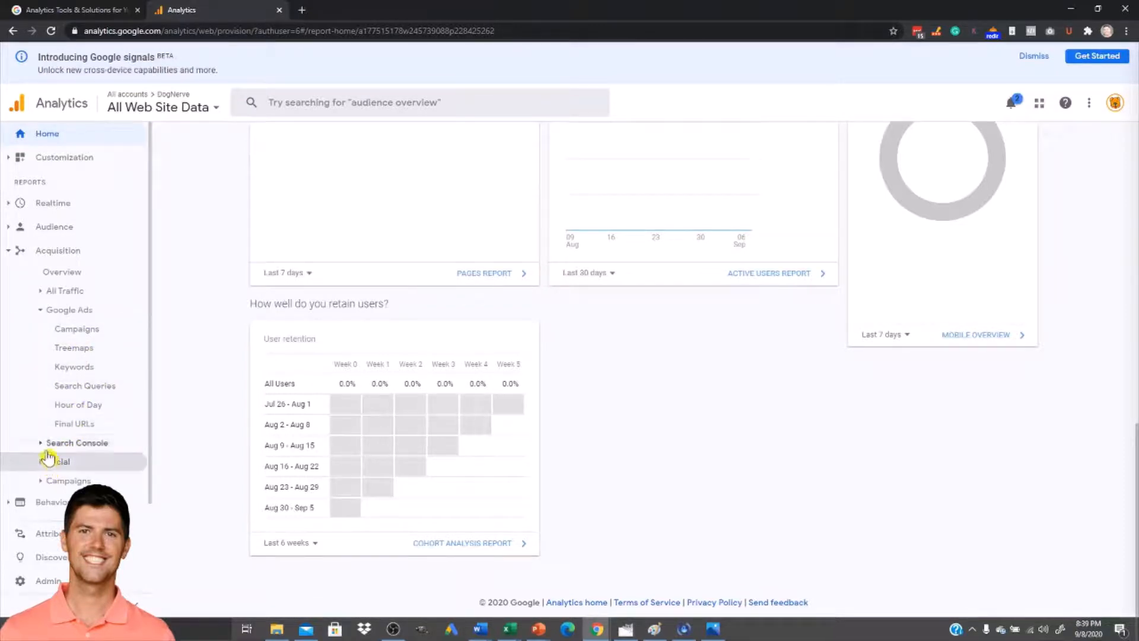
click(47, 483)
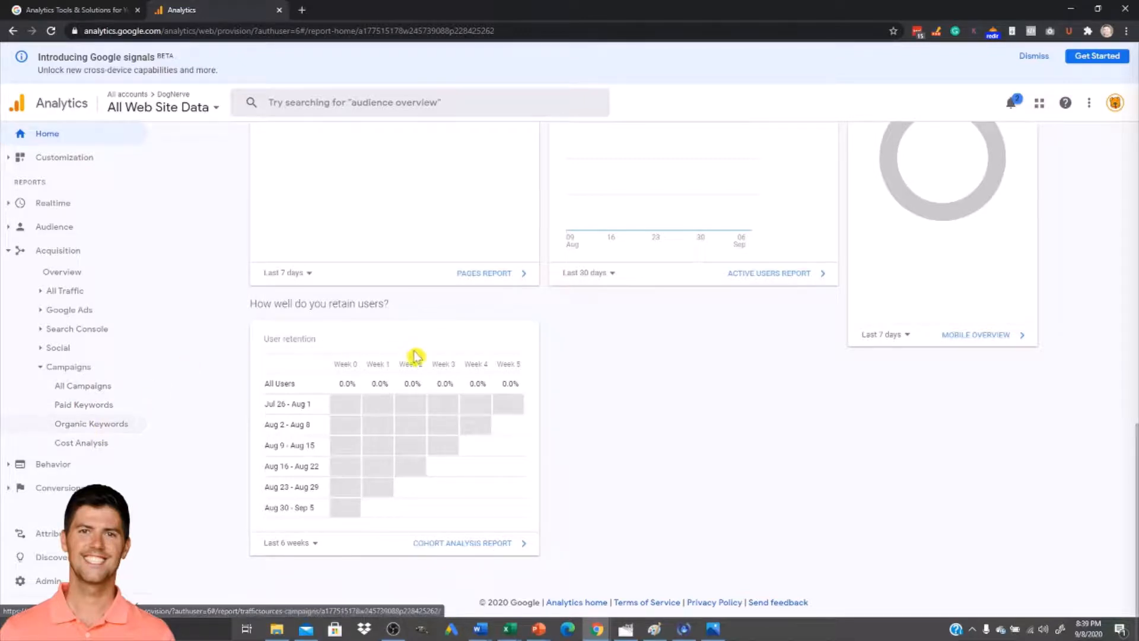
scroll(455, 350, up, 10)
scroll(456, 333, up, 3)
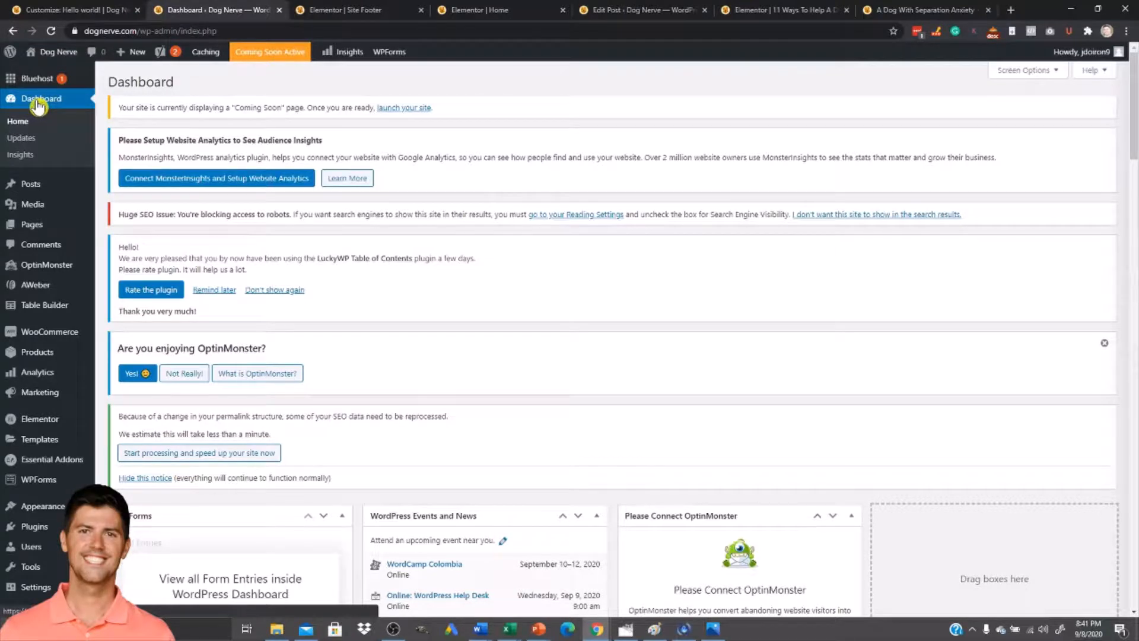
- Open the MonsterInsights reports page in the WordPress admin of dognerve.com
mouse_move(36, 92)
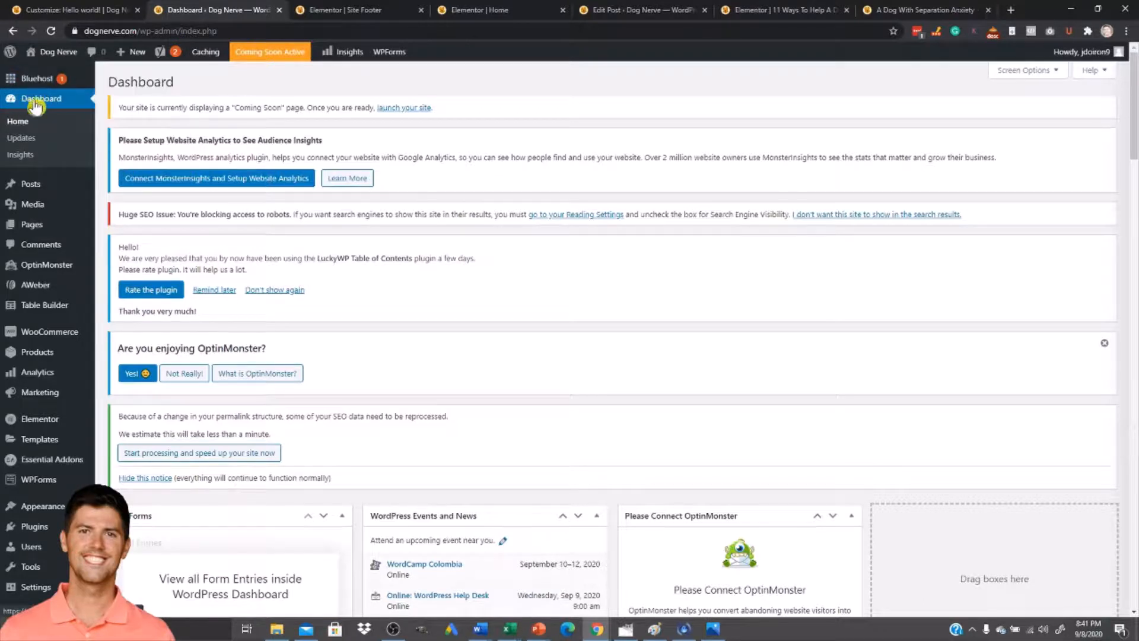
mouse_move(53, 469)
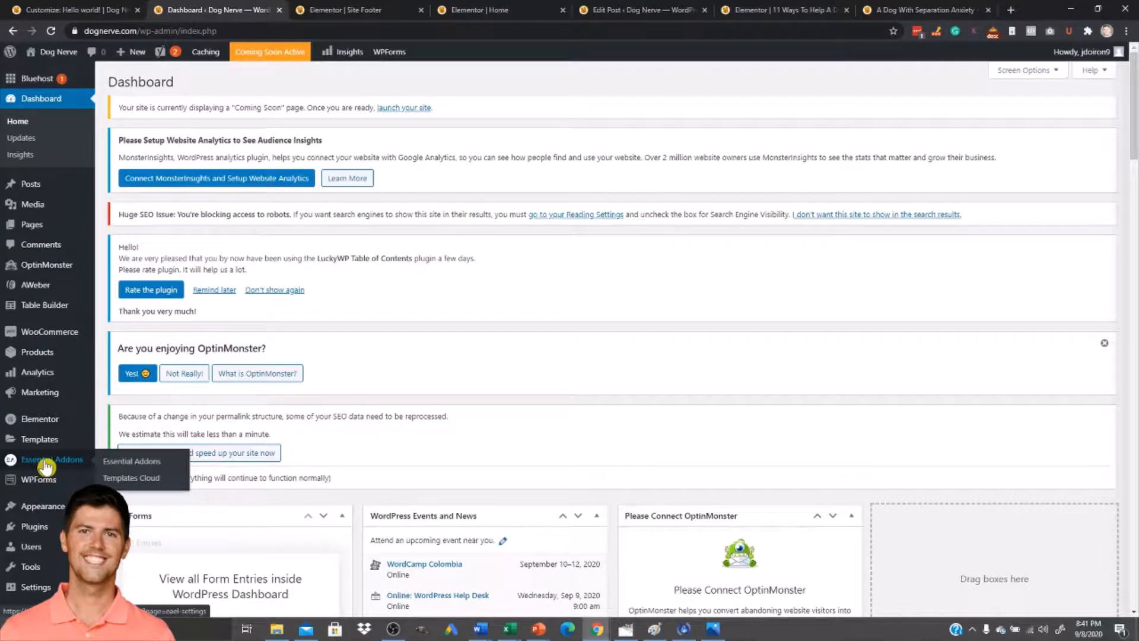
mouse_move(43, 367)
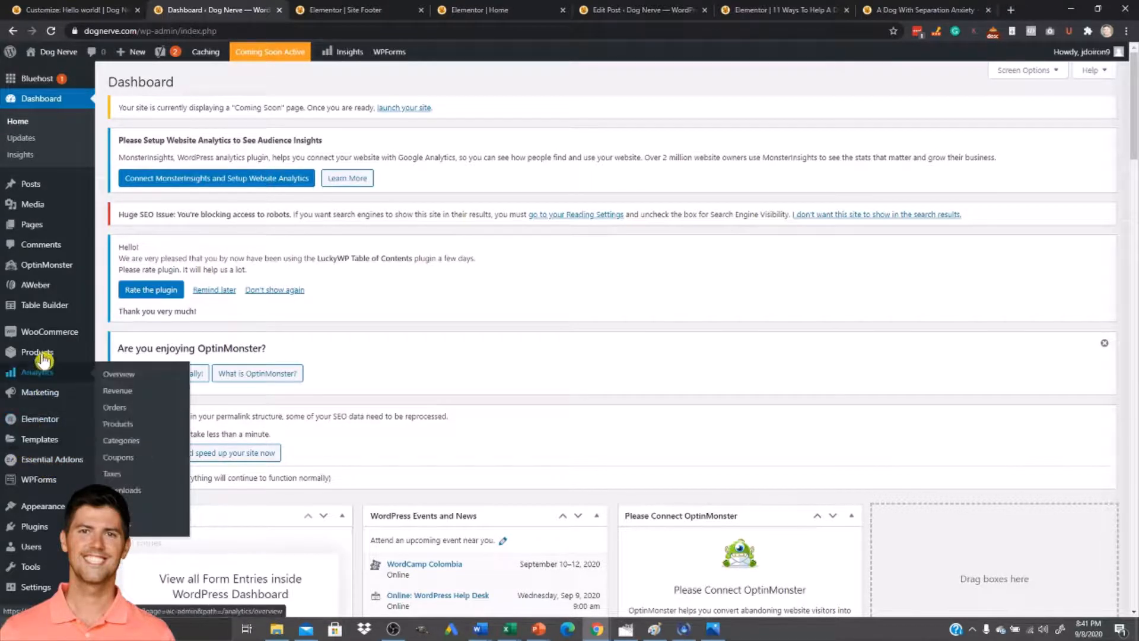
mouse_move(46, 333)
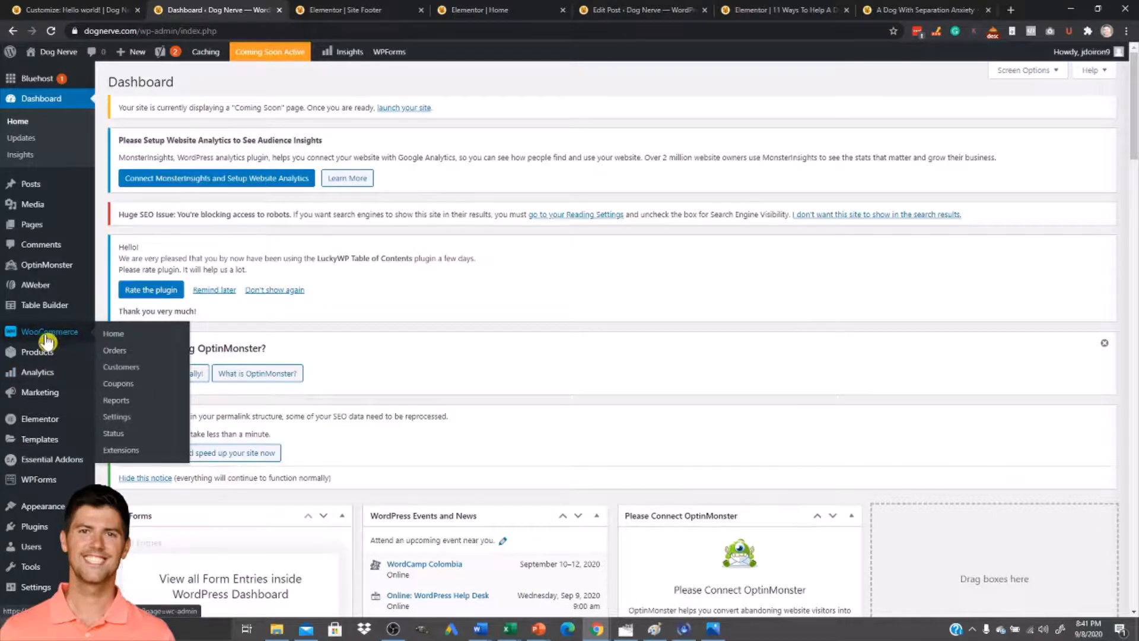
scroll(48, 439, down, 3)
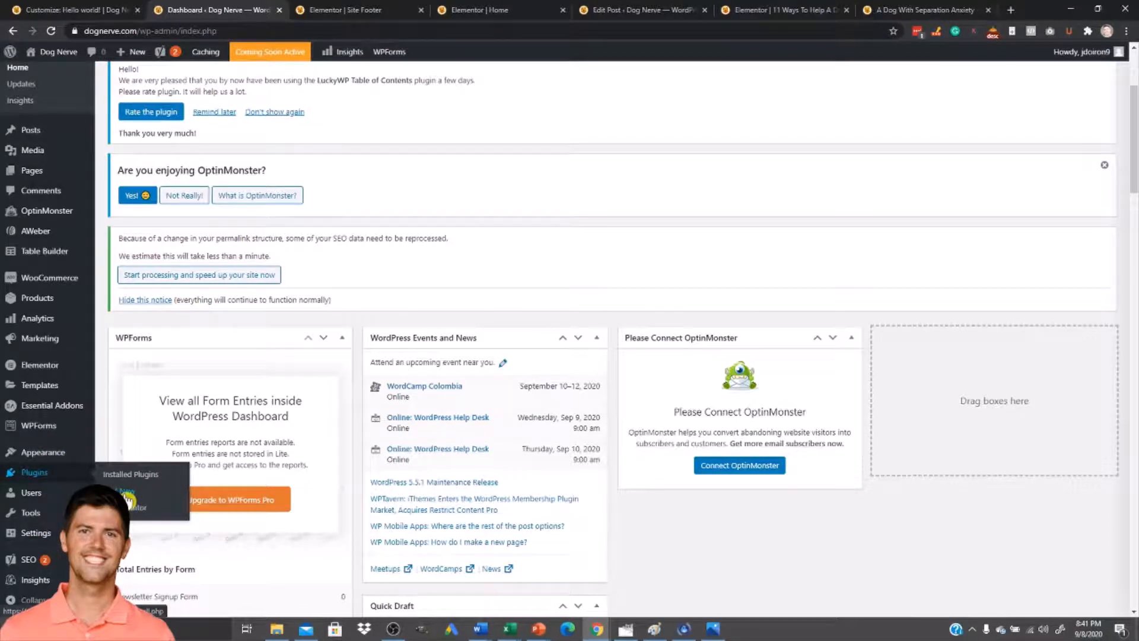
mouse_move(18, 586)
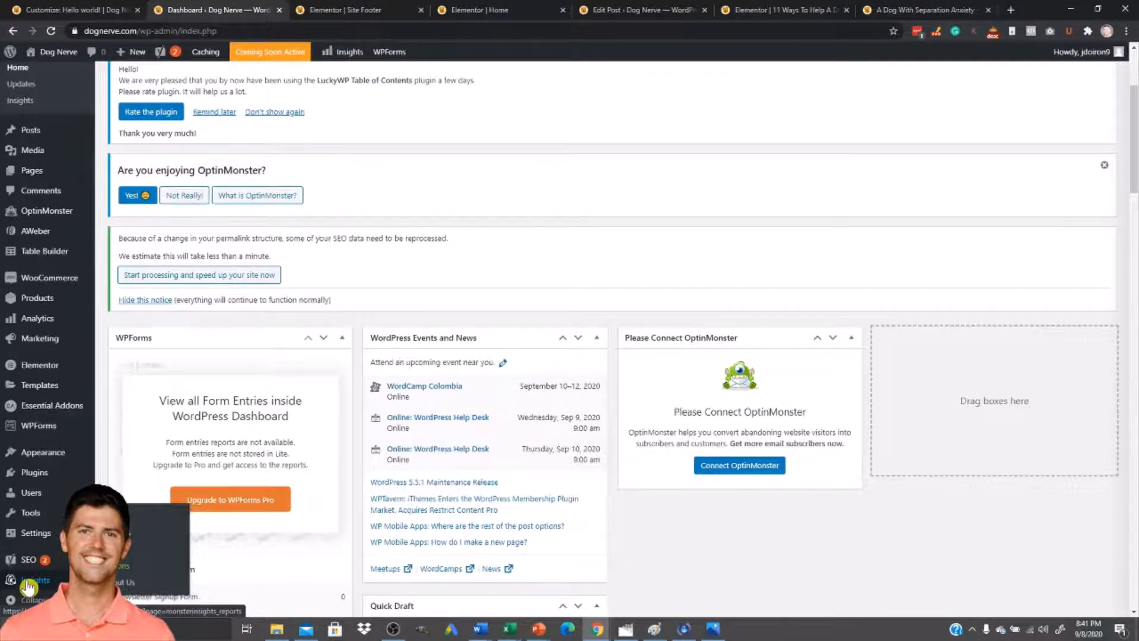
click(31, 586)
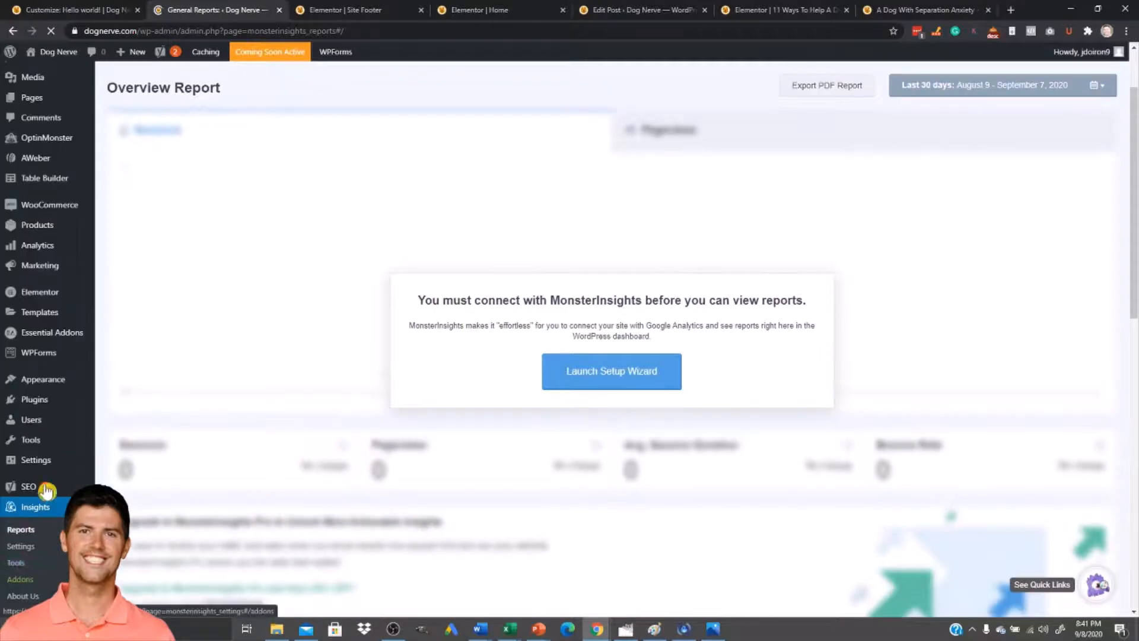
- Launch the MonsterInsights setup wizard and save Publisher (Blog) as the website category
click(612, 374)
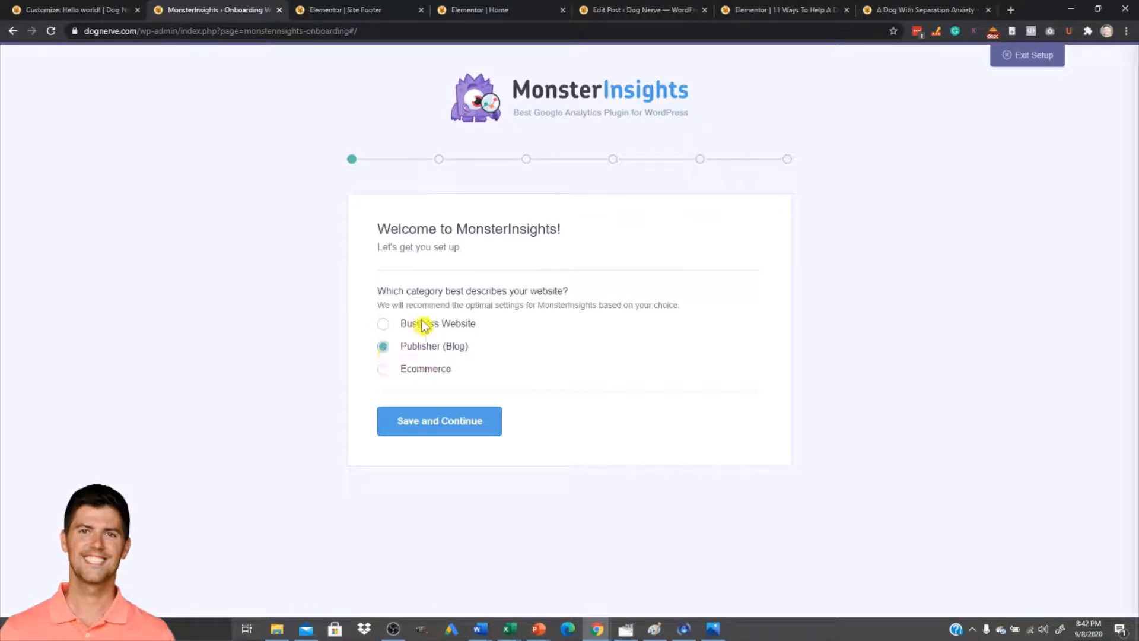
click(435, 432)
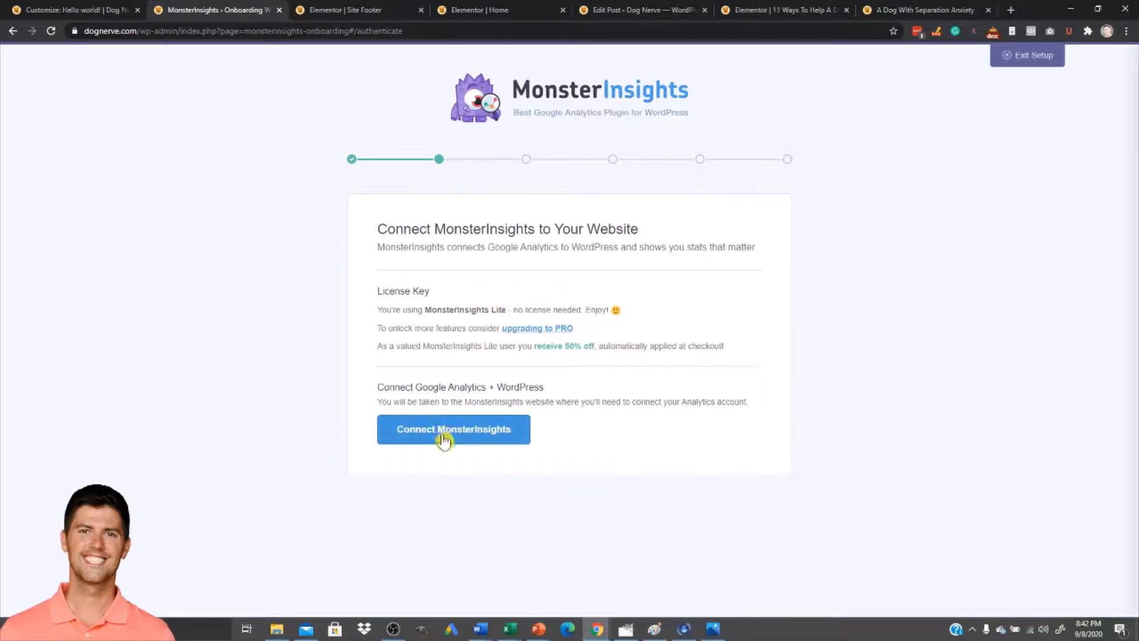
drag(417, 385, 486, 384)
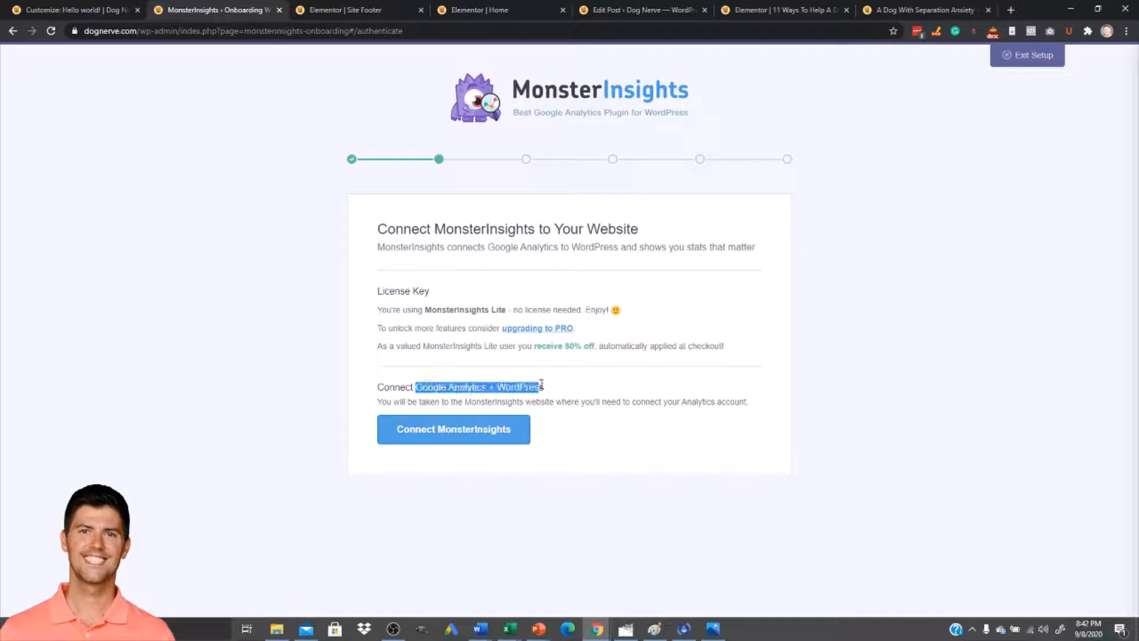
- Start connecting MonsterInsights with the Dog Nerve Google account and allow the requested access
click(459, 438)
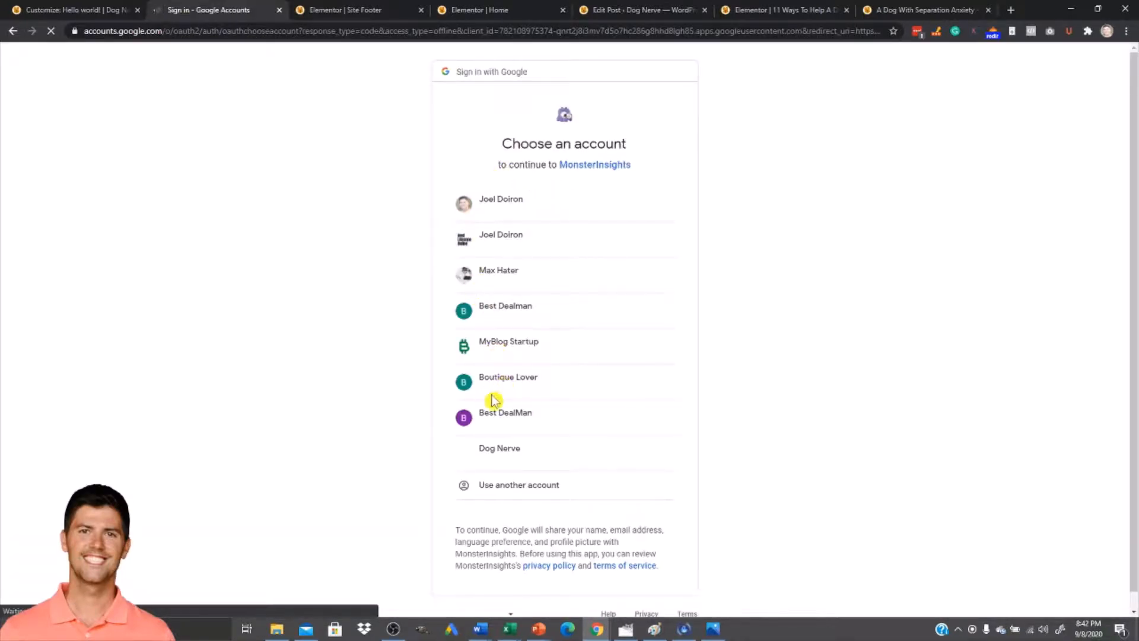
click(498, 454)
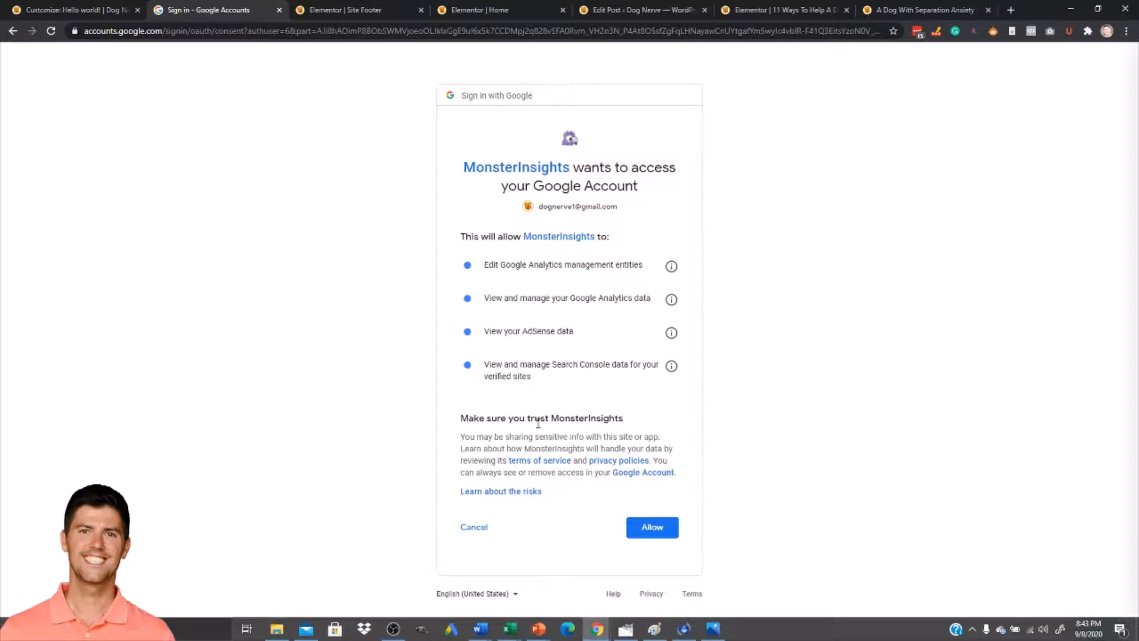
click(655, 530)
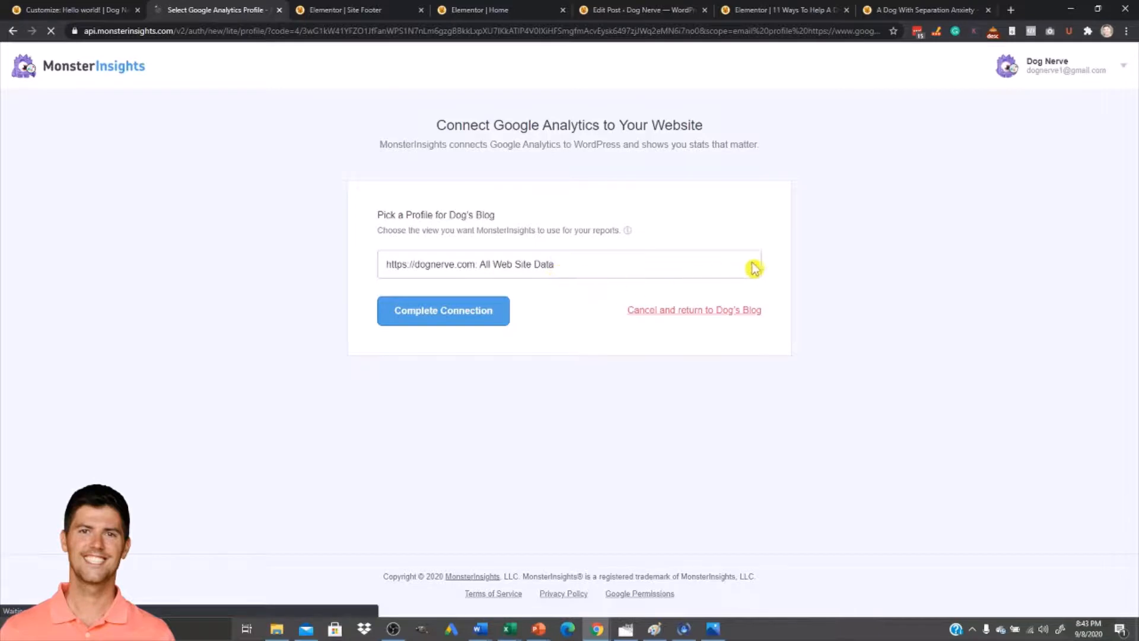
click(456, 264)
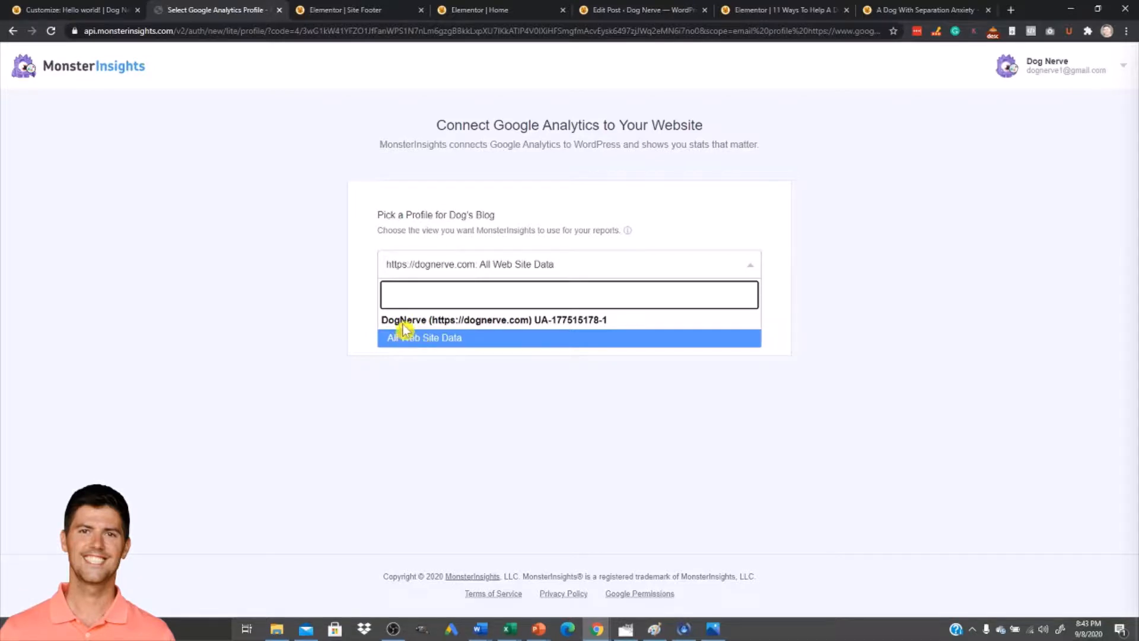
click(387, 336)
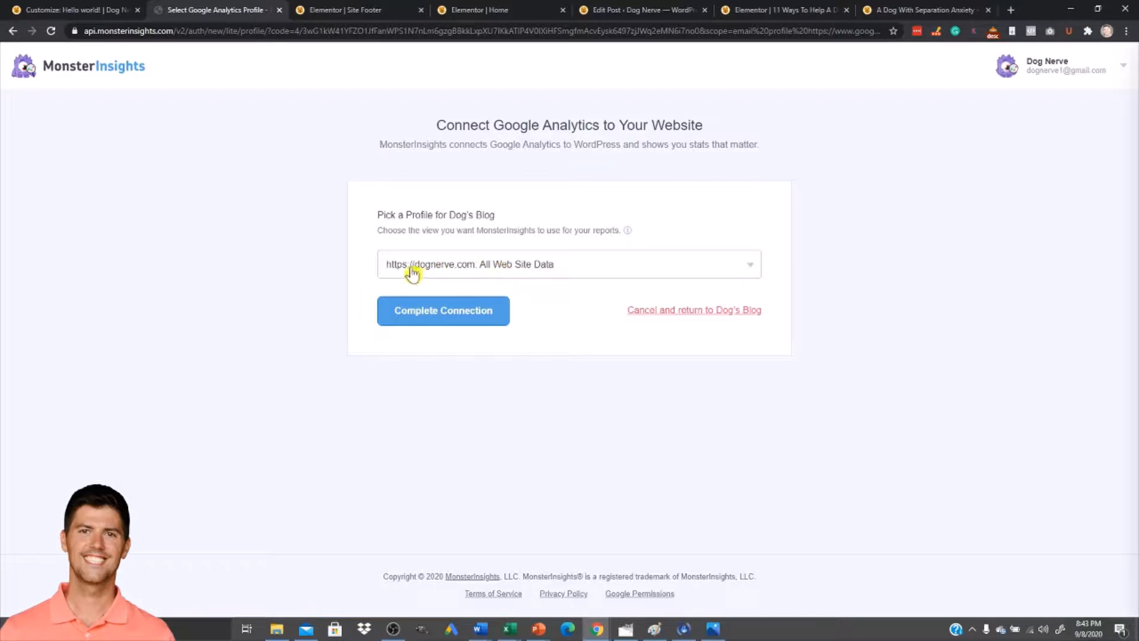
click(440, 317)
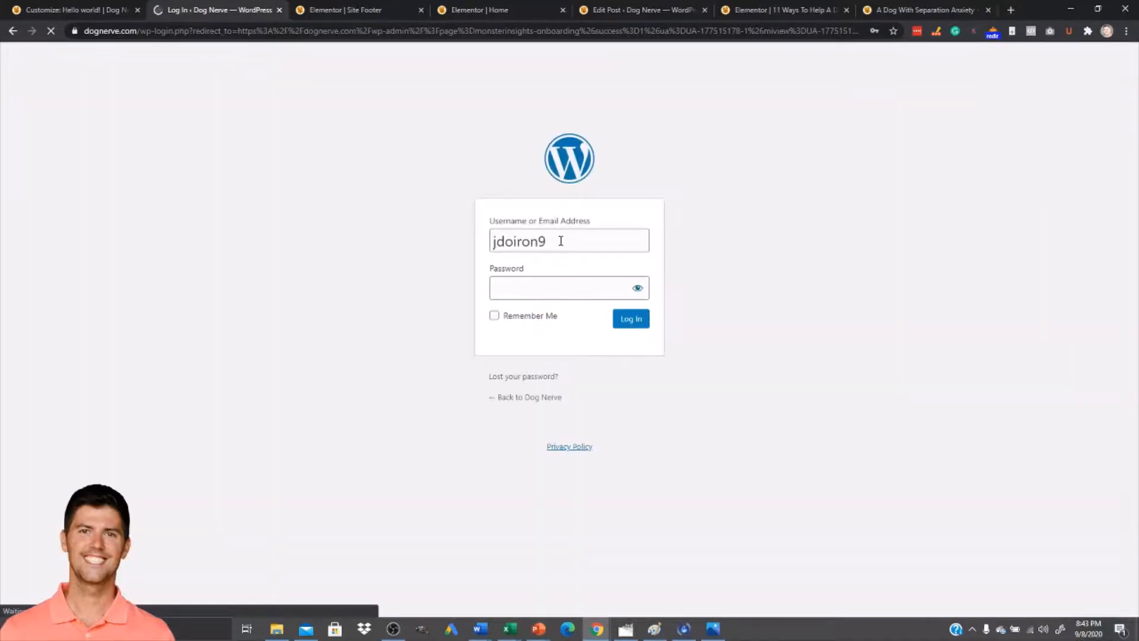
- Enter the WordPress account password and log in to return to the MonsterInsights setup
click(516, 282)
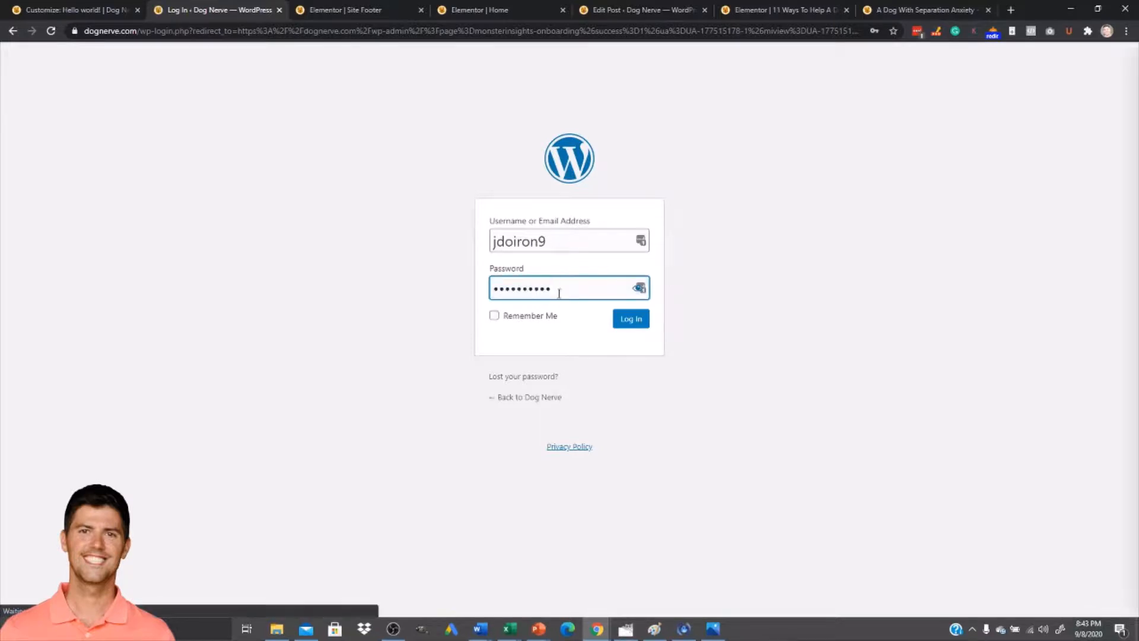
click(623, 325)
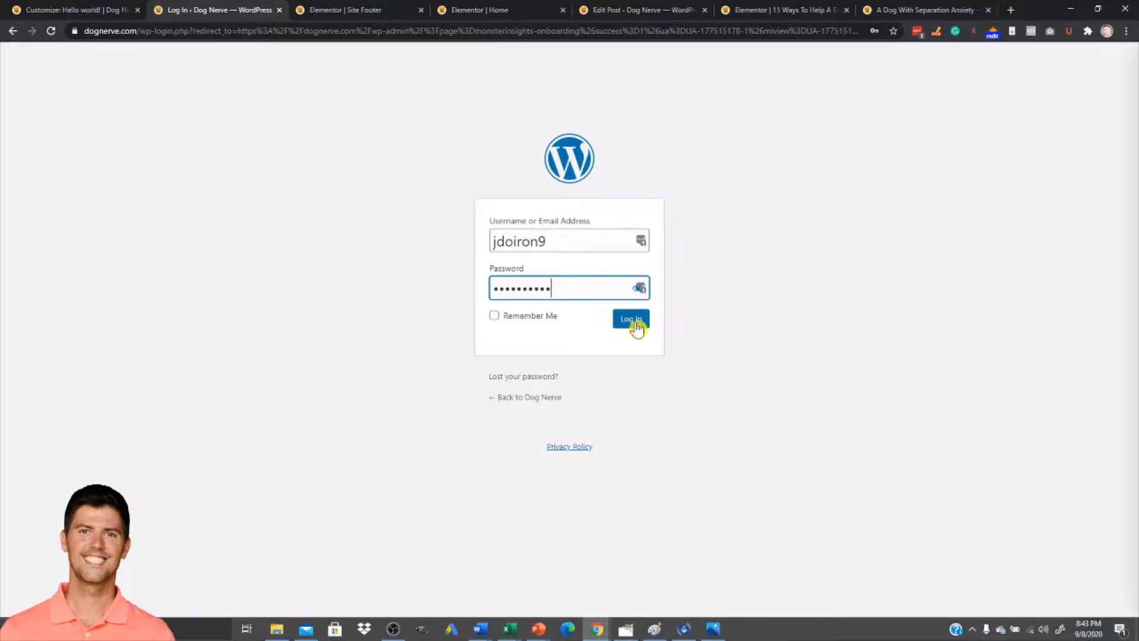
click(633, 327)
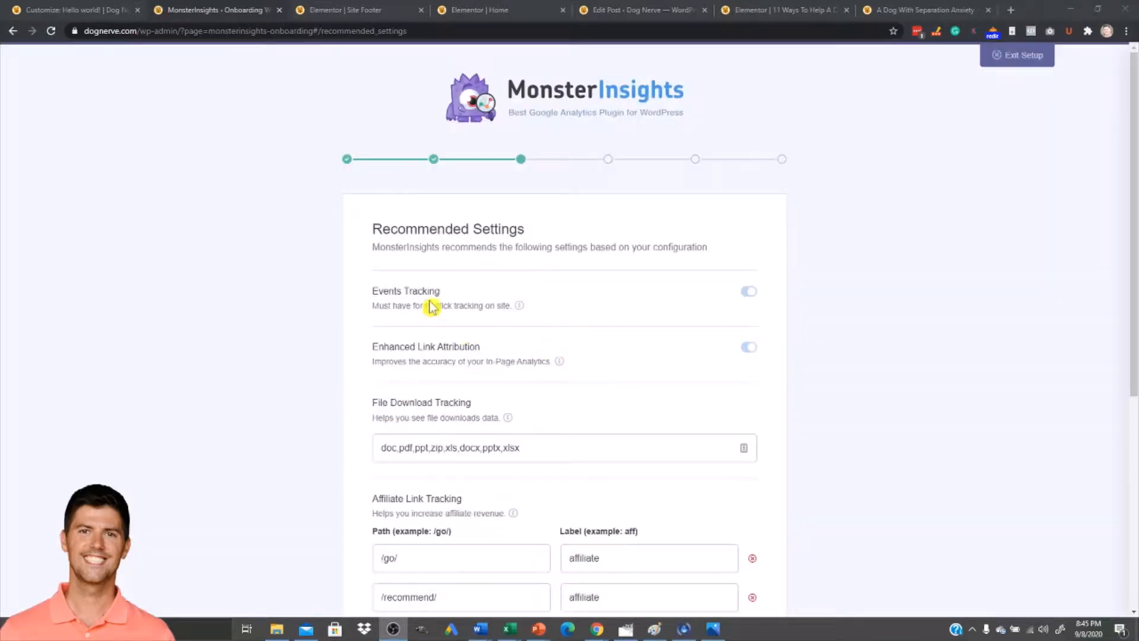
- Save the MonsterInsights recommended settings as they are and continue past the recommended addons without upgrading
scroll(520, 408, down, 3)
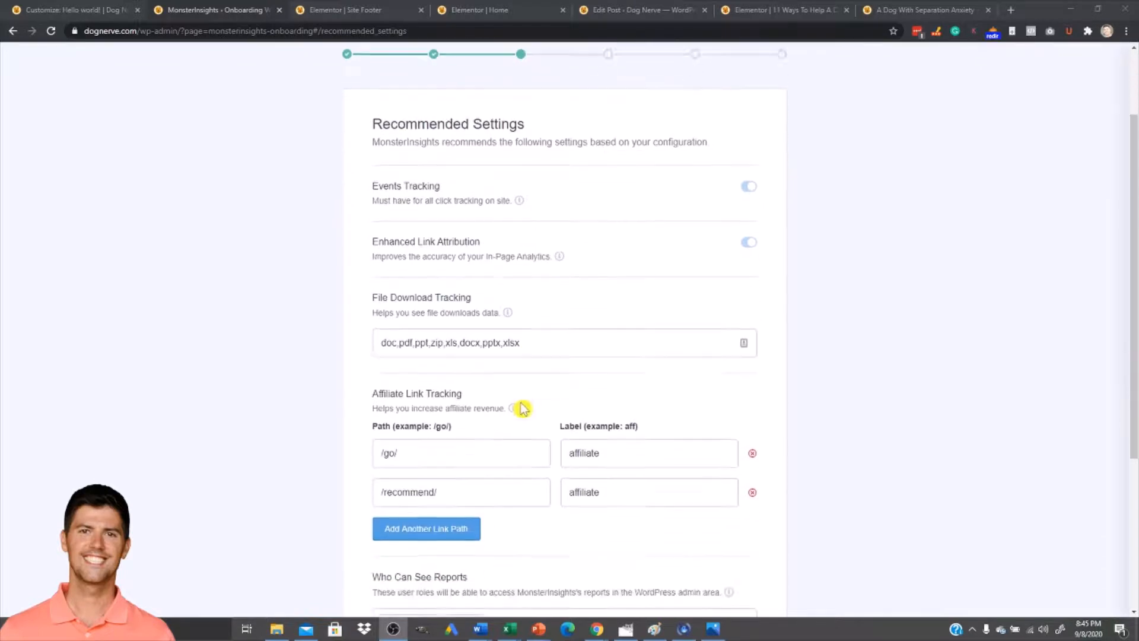
scroll(475, 368, down, 3)
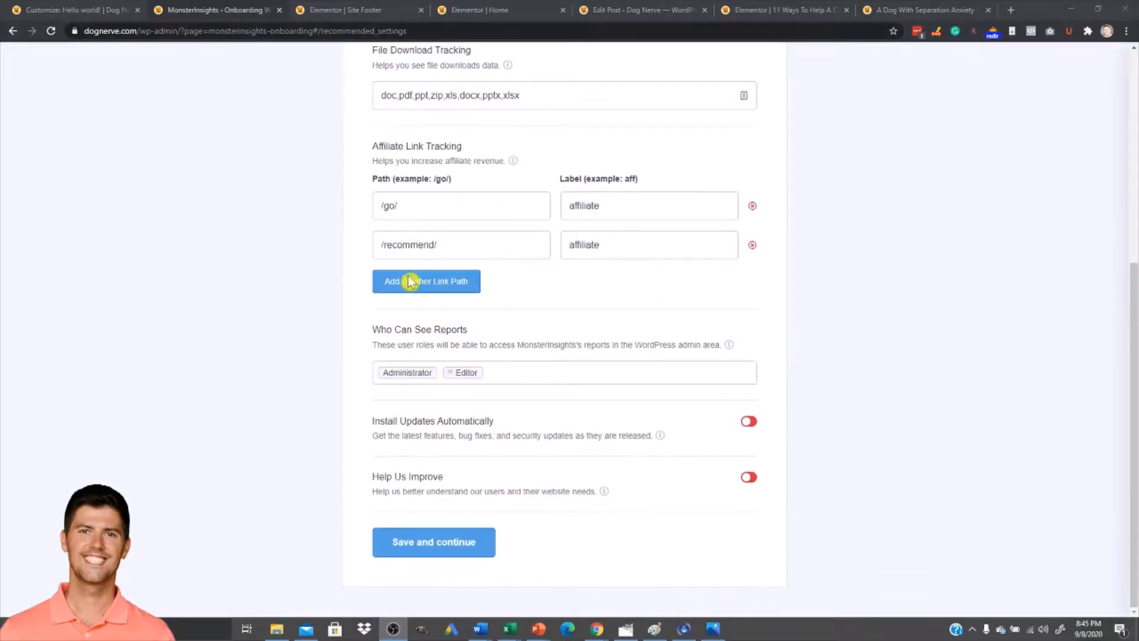
click(445, 545)
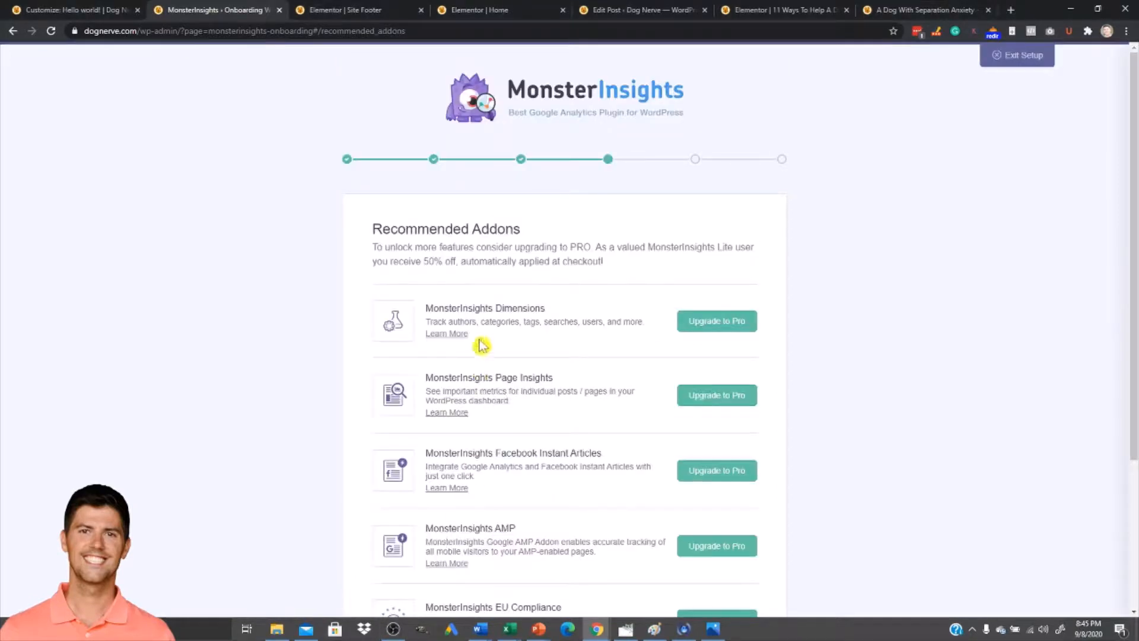
scroll(392, 245, down, 3)
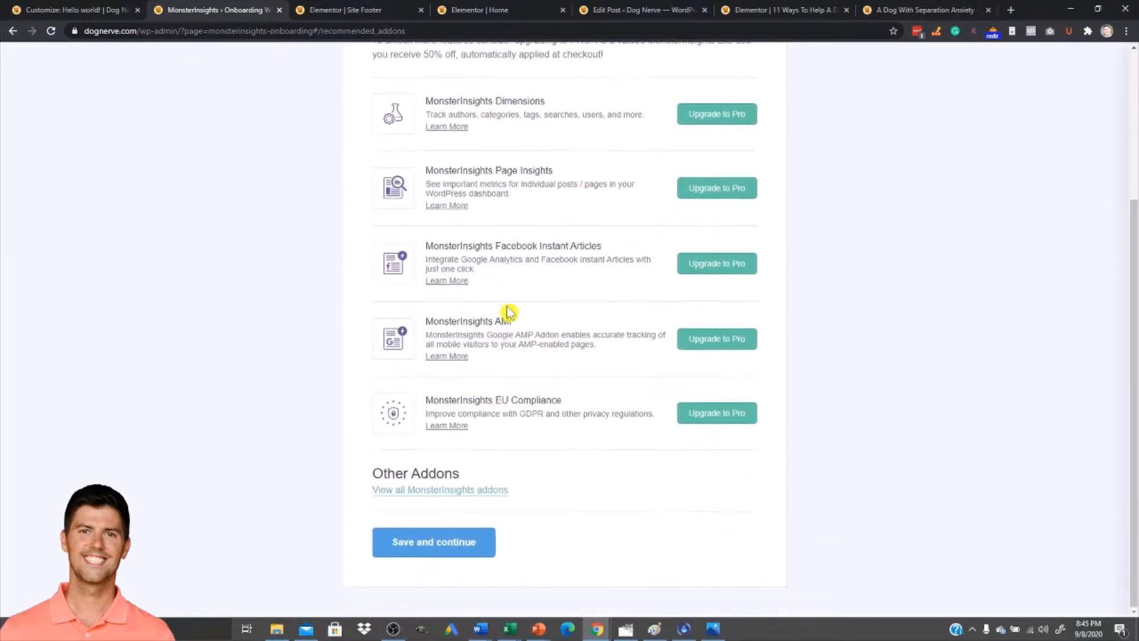
click(444, 549)
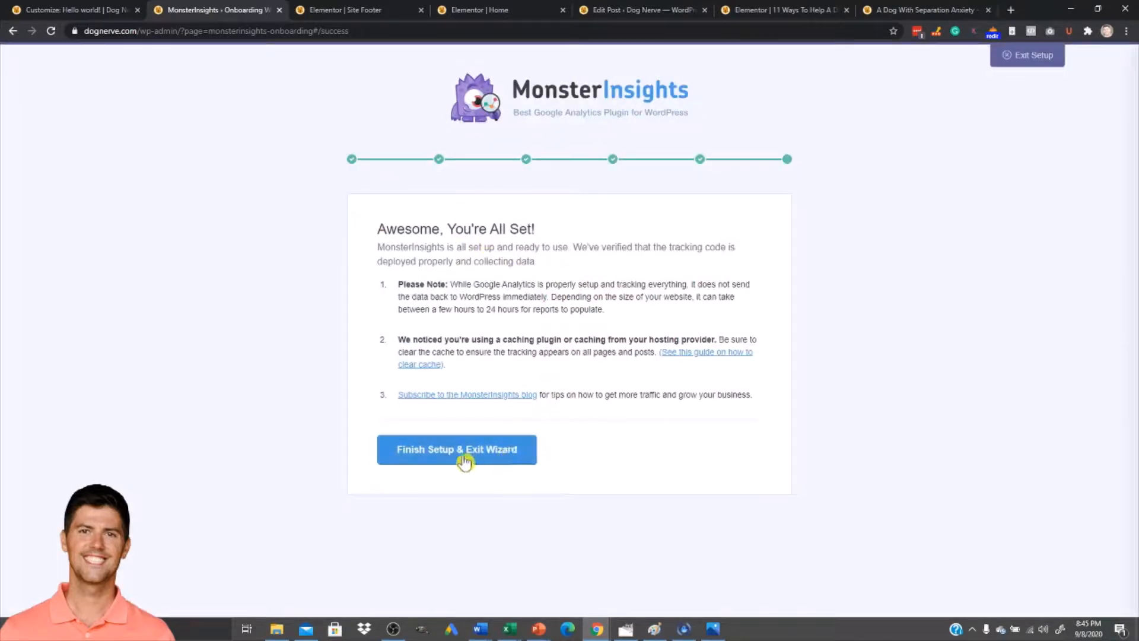
- Finish and exit the setup wizard, and highlight the tracking ID of the active website profile
click(457, 461)
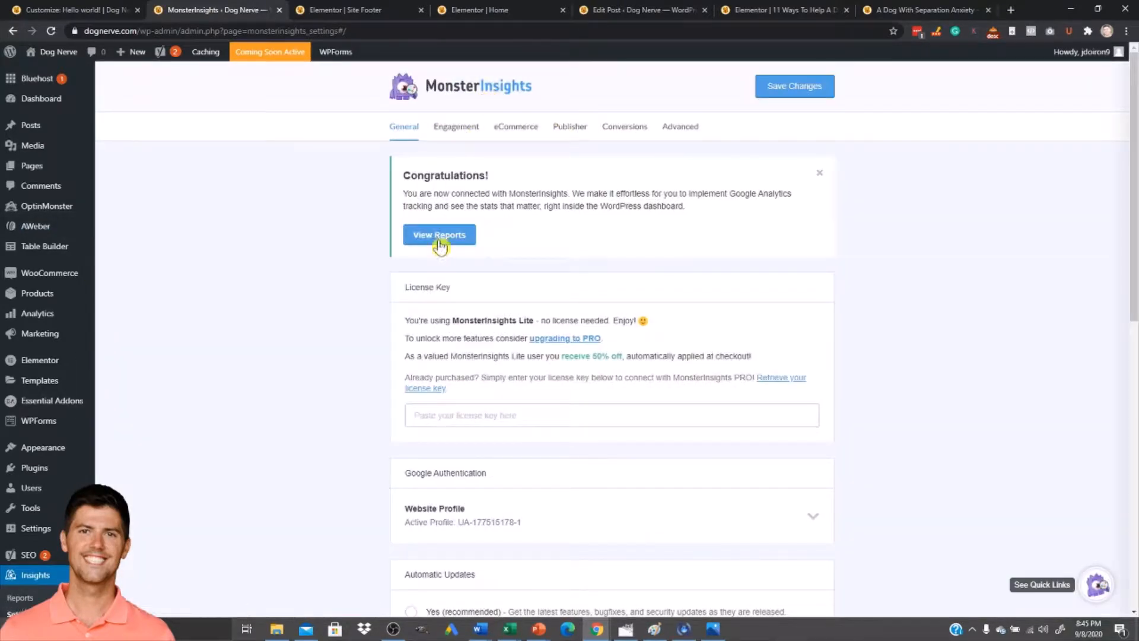
mouse_move(80, 487)
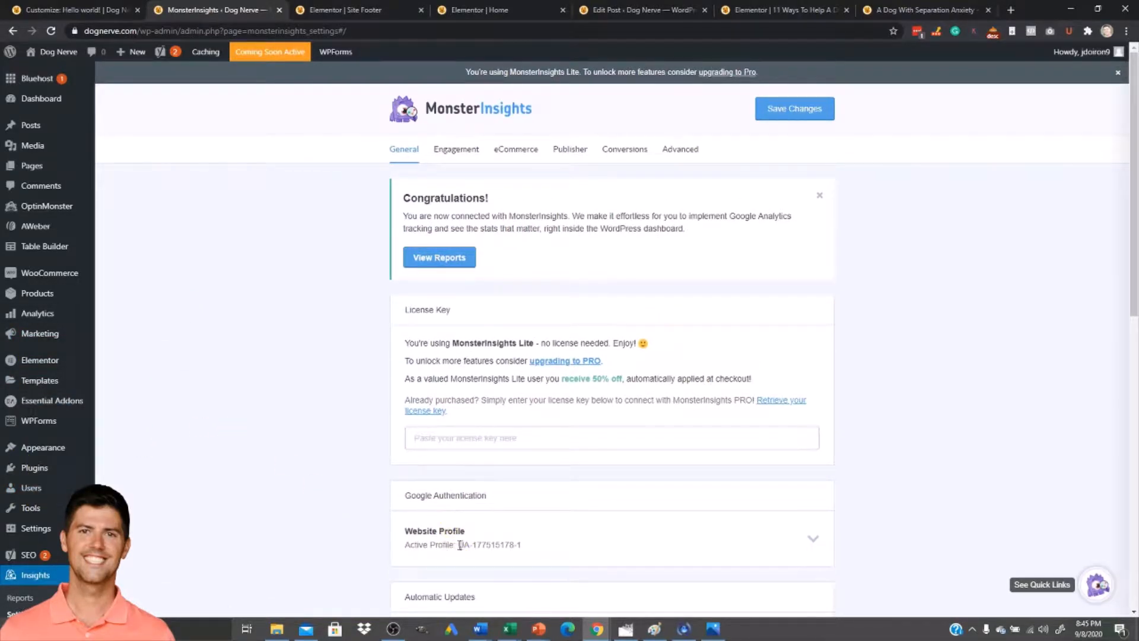
drag(458, 546, 523, 543)
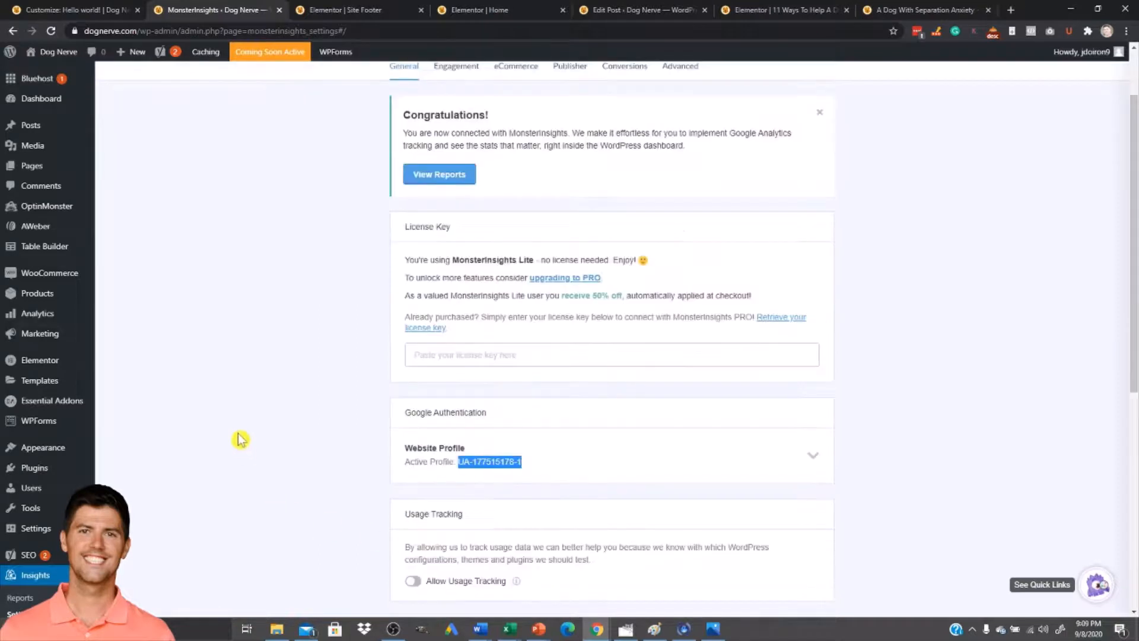
- Go from the Coming Soon notice to the Bluehost home page and launch the site to the public
mouse_move(42, 88)
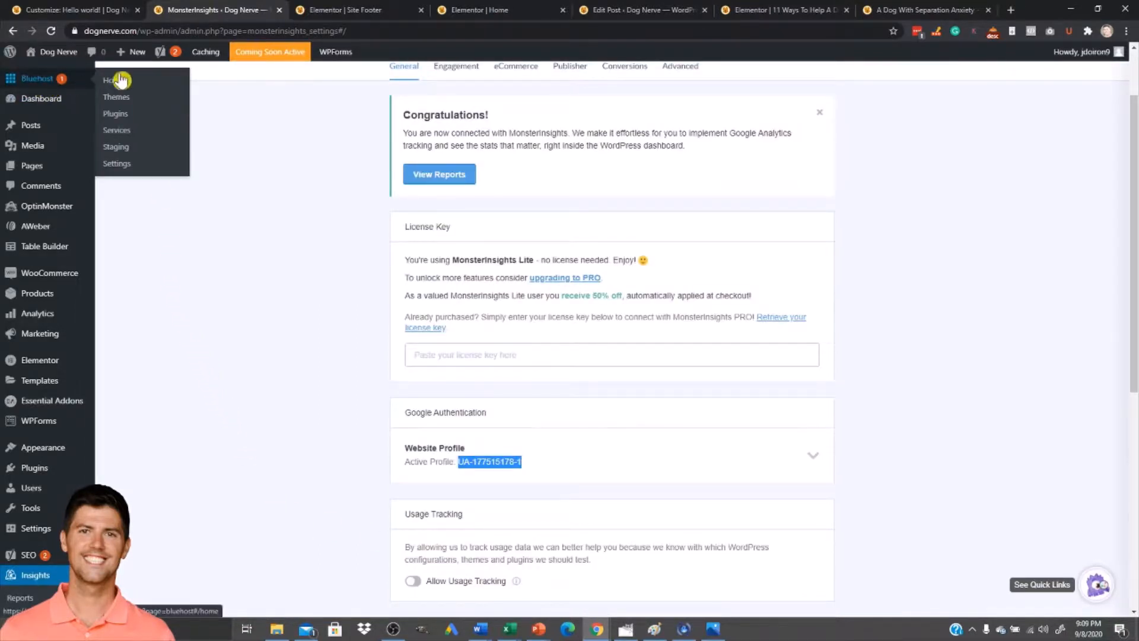
click(258, 56)
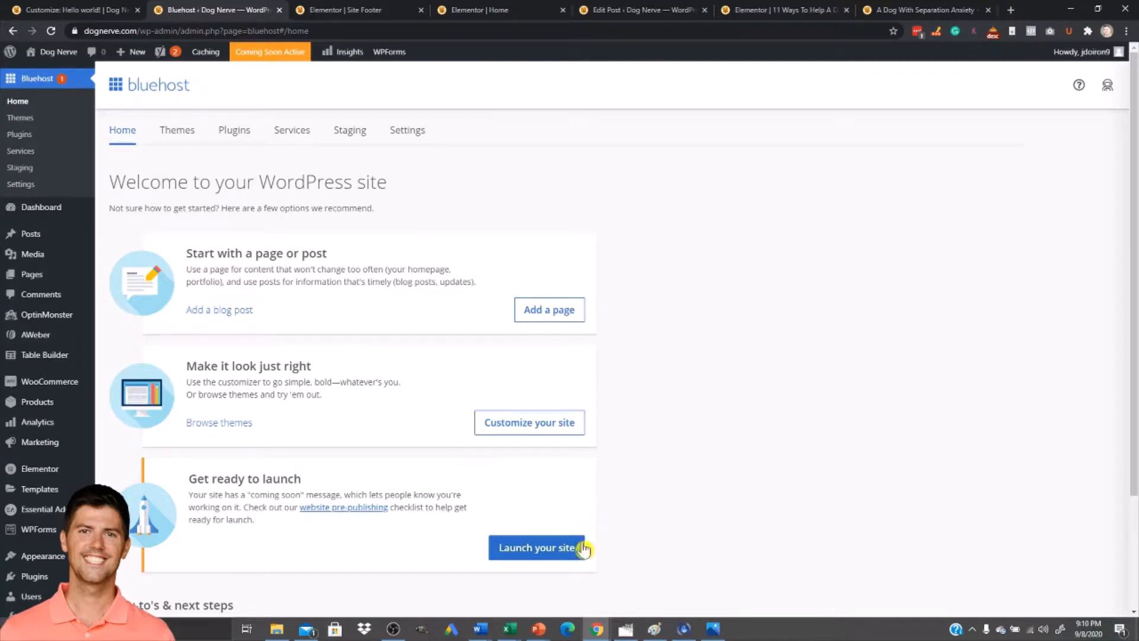
click(542, 558)
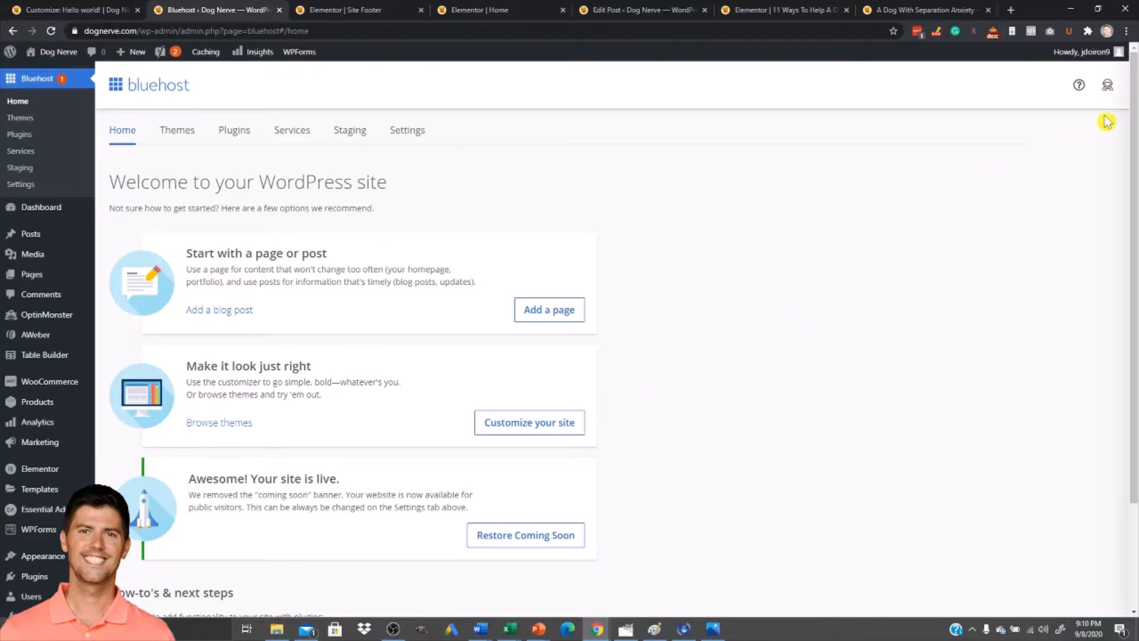
- Load dognerve.com in a new incognito window
click(1126, 32)
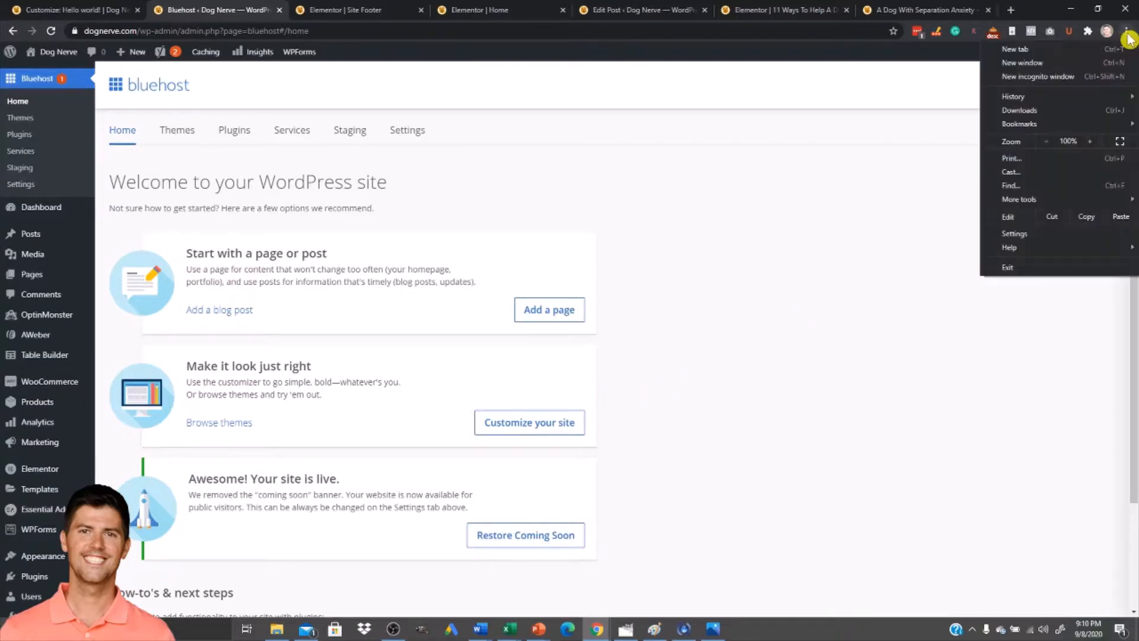
click(1063, 78)
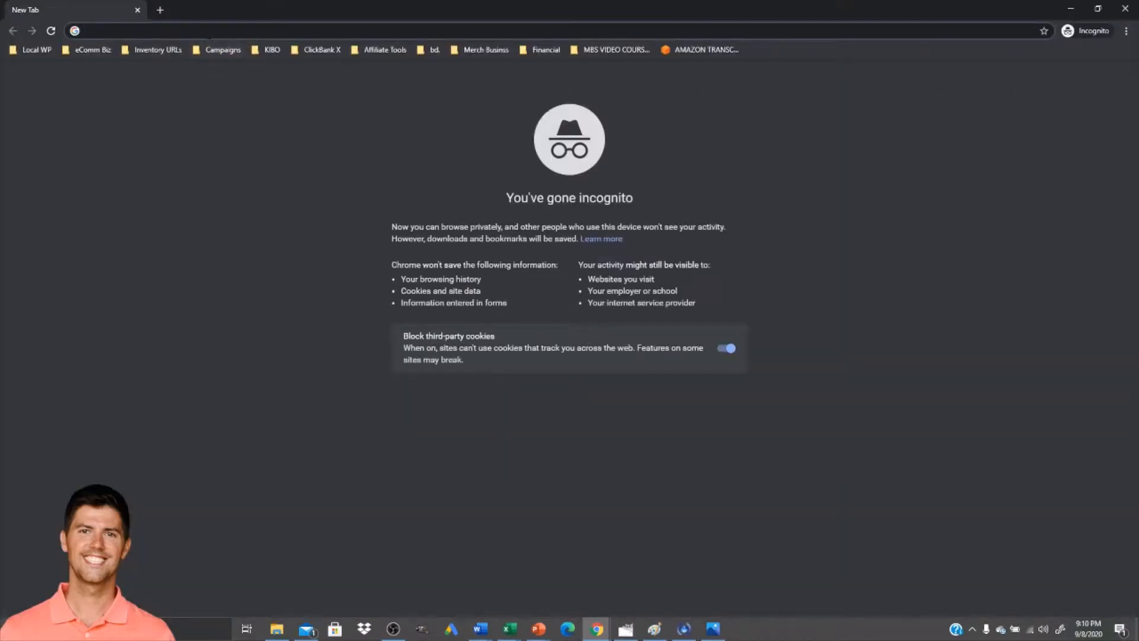
text(dognerve.com)
key(Return)
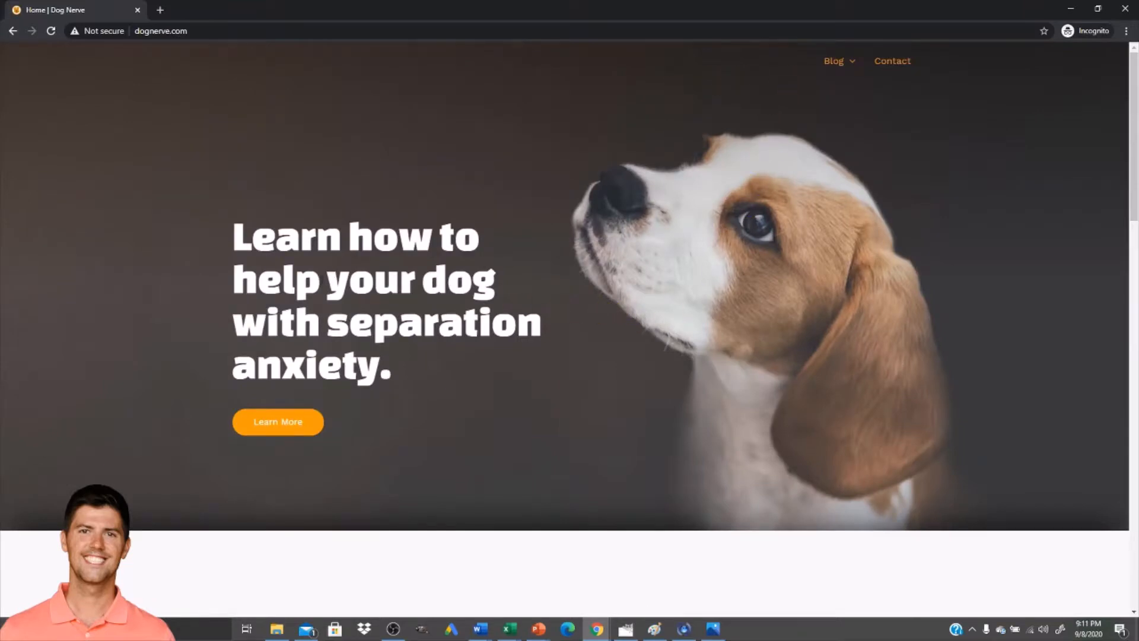
- Look over the live Dog Nerve homepage from the header and Blog submenu down to the footer
scroll(296, 178, down, 8)
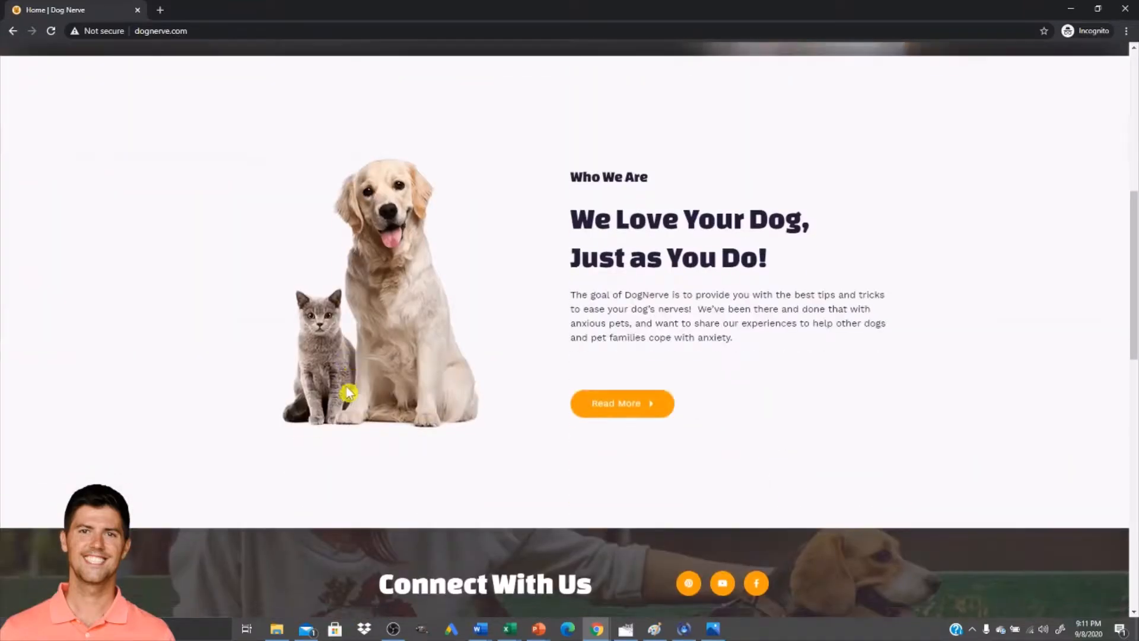
scroll(350, 380, up, 8)
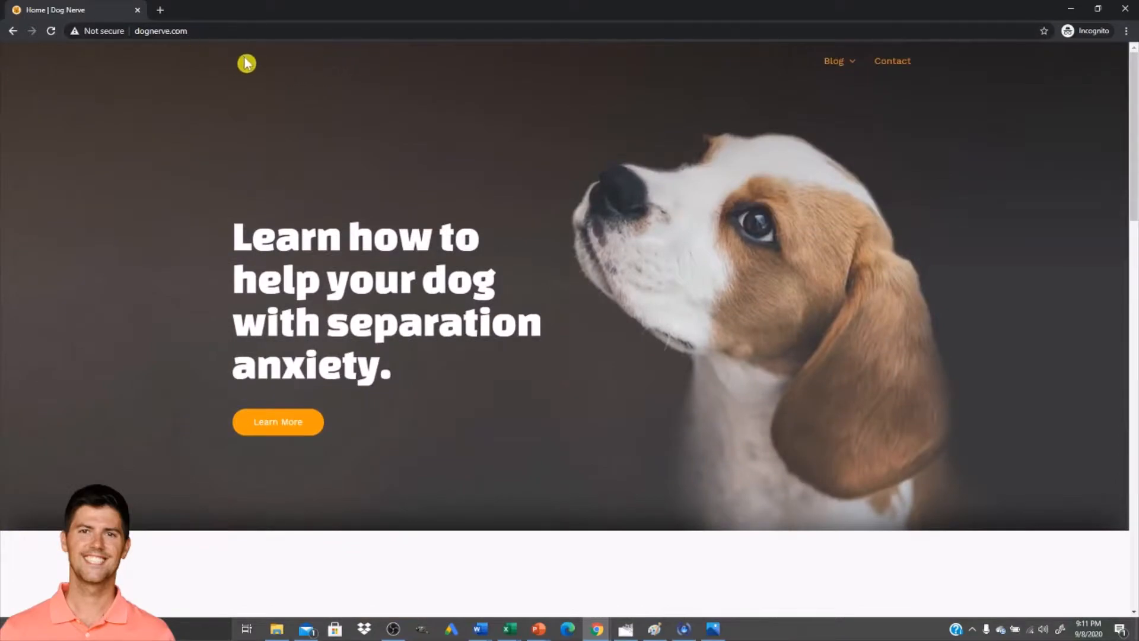
scroll(385, 267, down, 15)
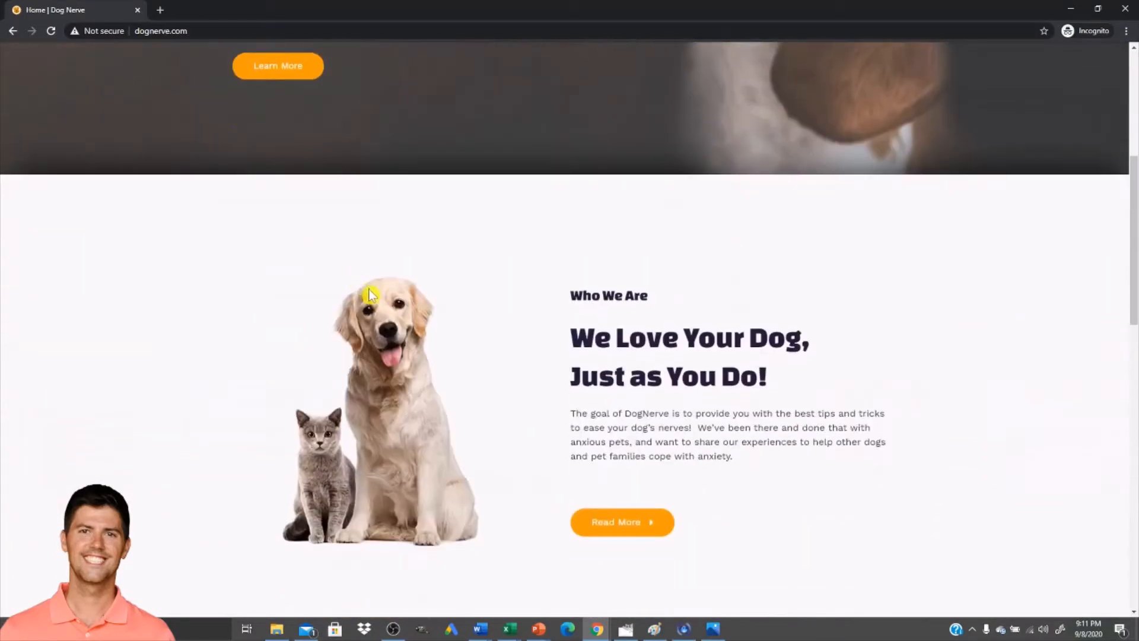
scroll(427, 341, up, 15)
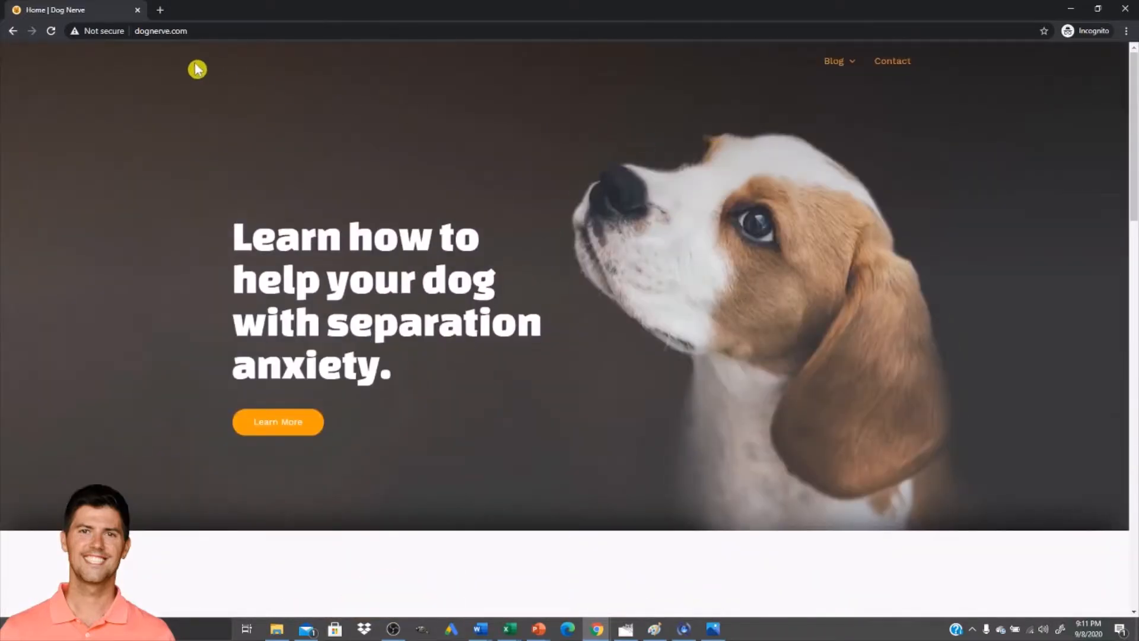
mouse_move(867, 74)
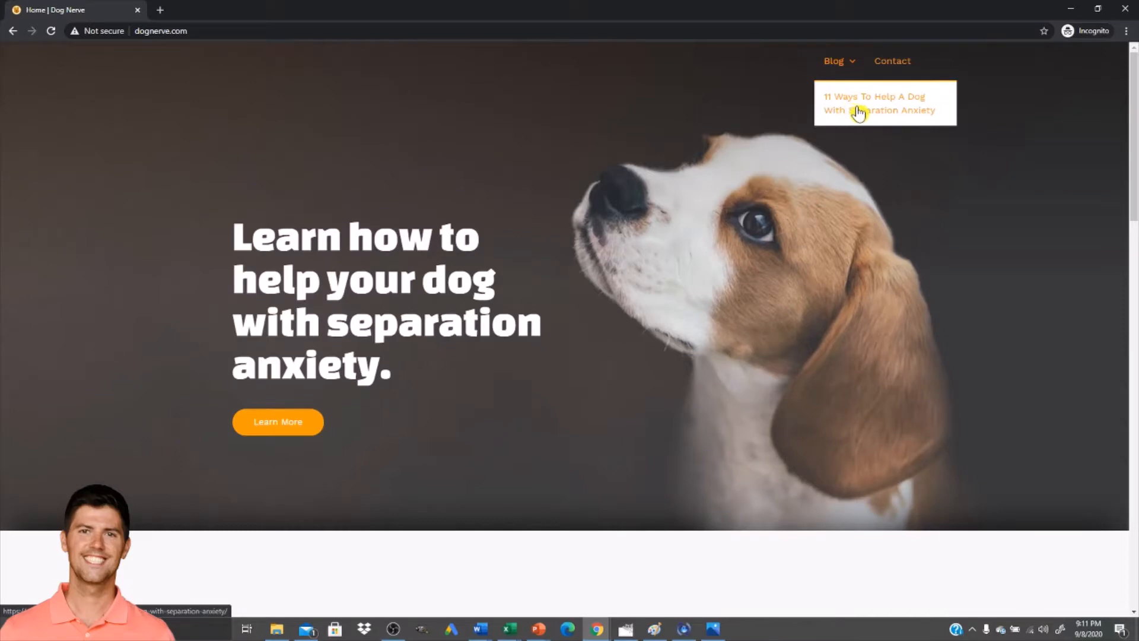
scroll(686, 325, down, 3)
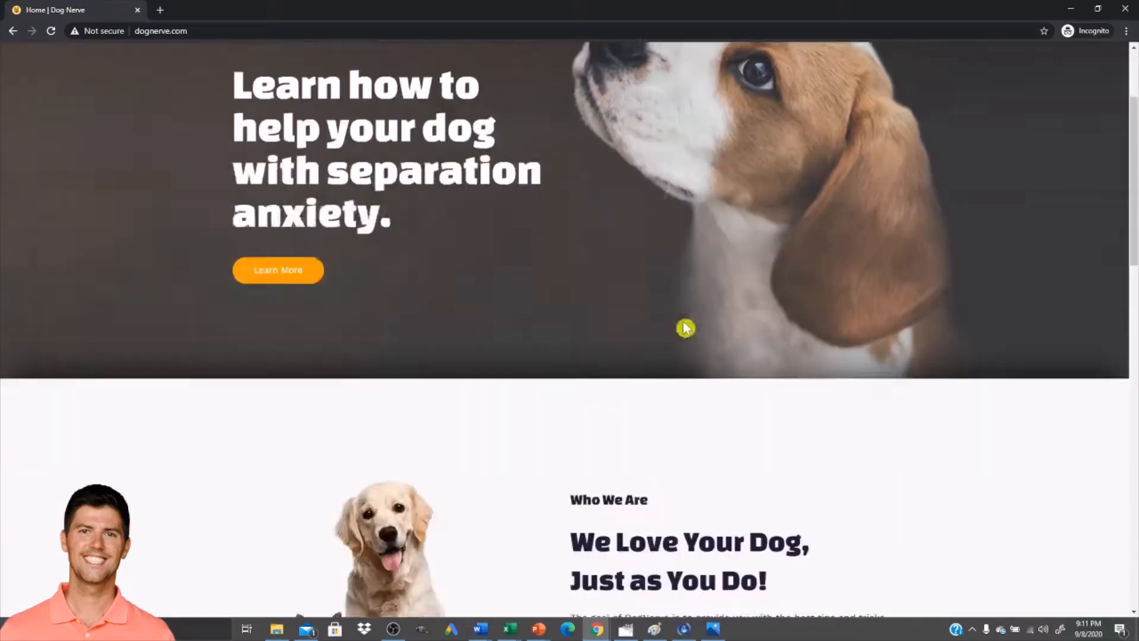
scroll(470, 247, up, 3)
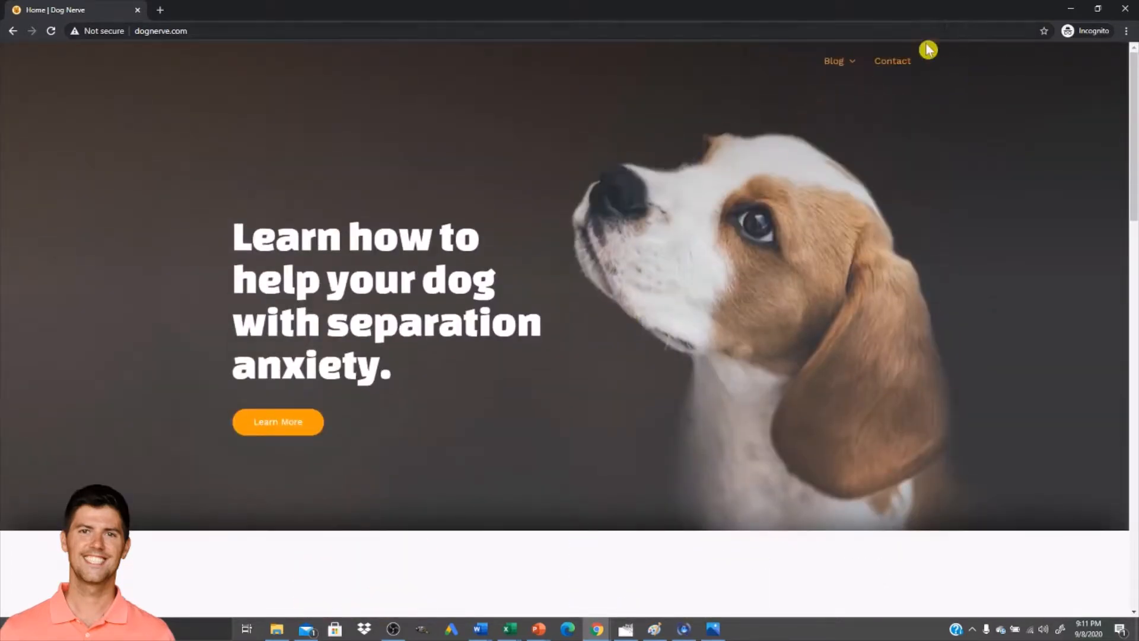
scroll(566, 326, down, 3)
scroll(568, 324, down, 10)
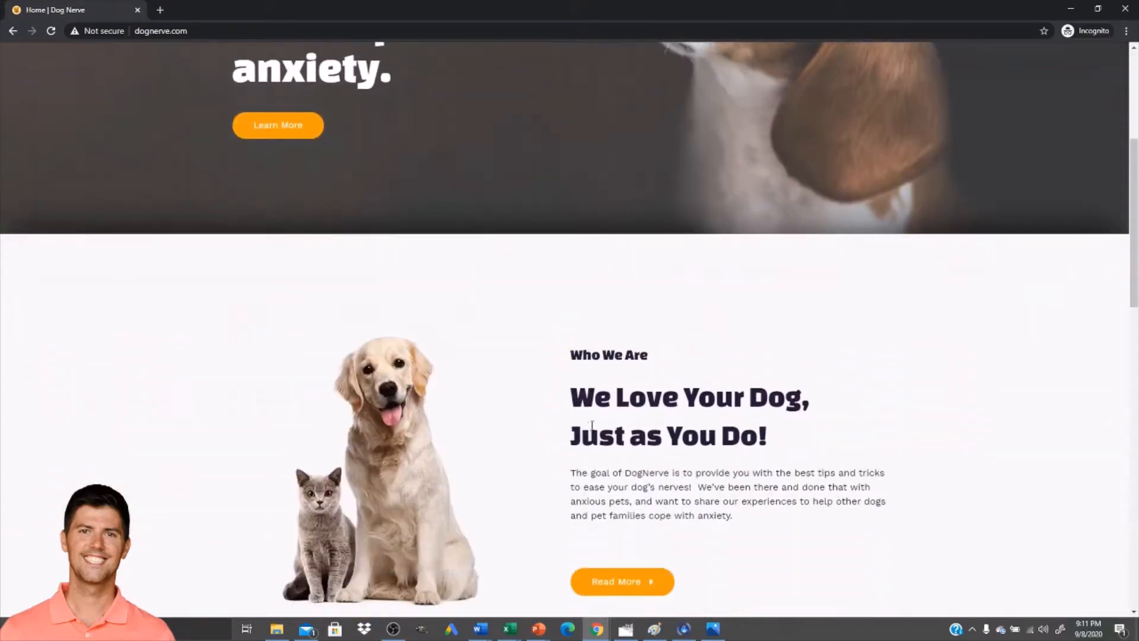
scroll(572, 338, down, 4)
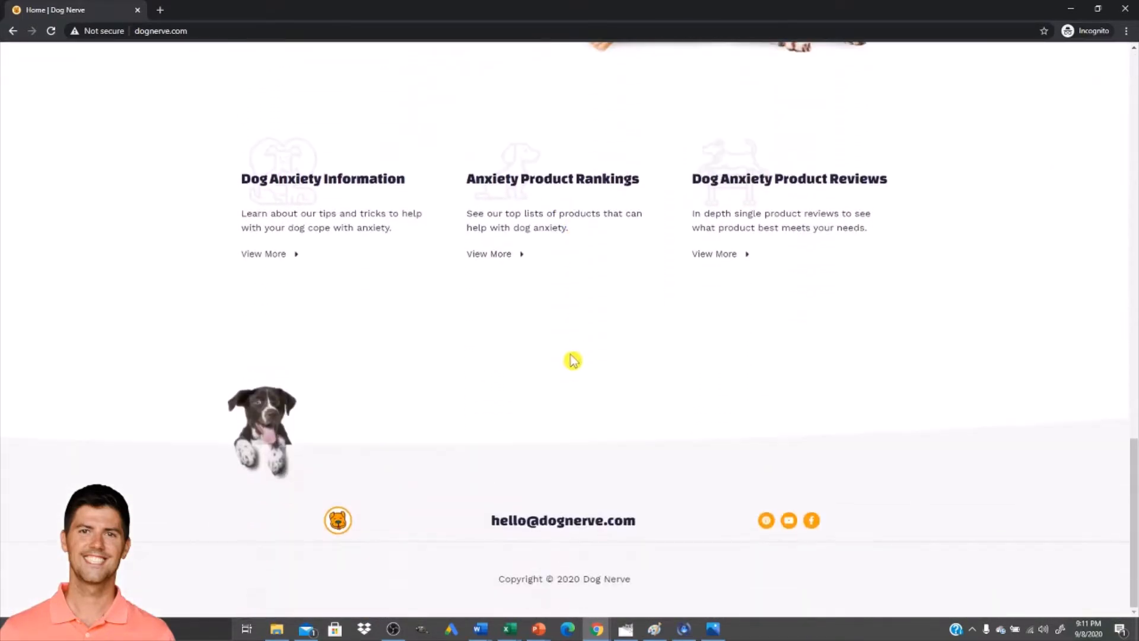
scroll(566, 371, up, 20)
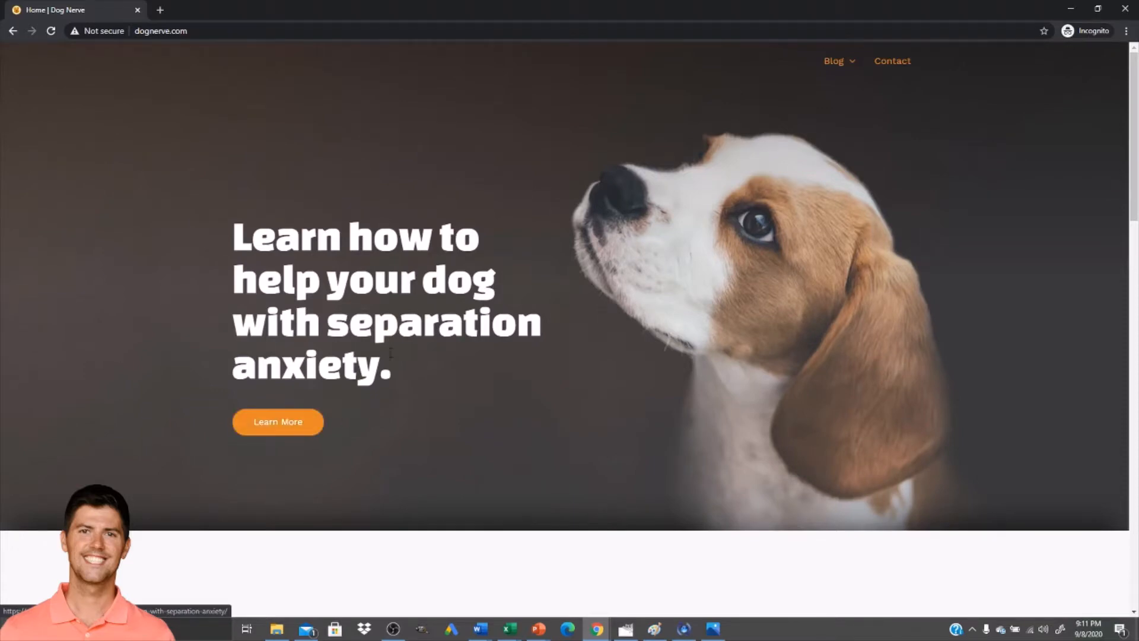
- Switch to the Google Analytics window and check the active users right now and page views per minute
key(alt+Tab)
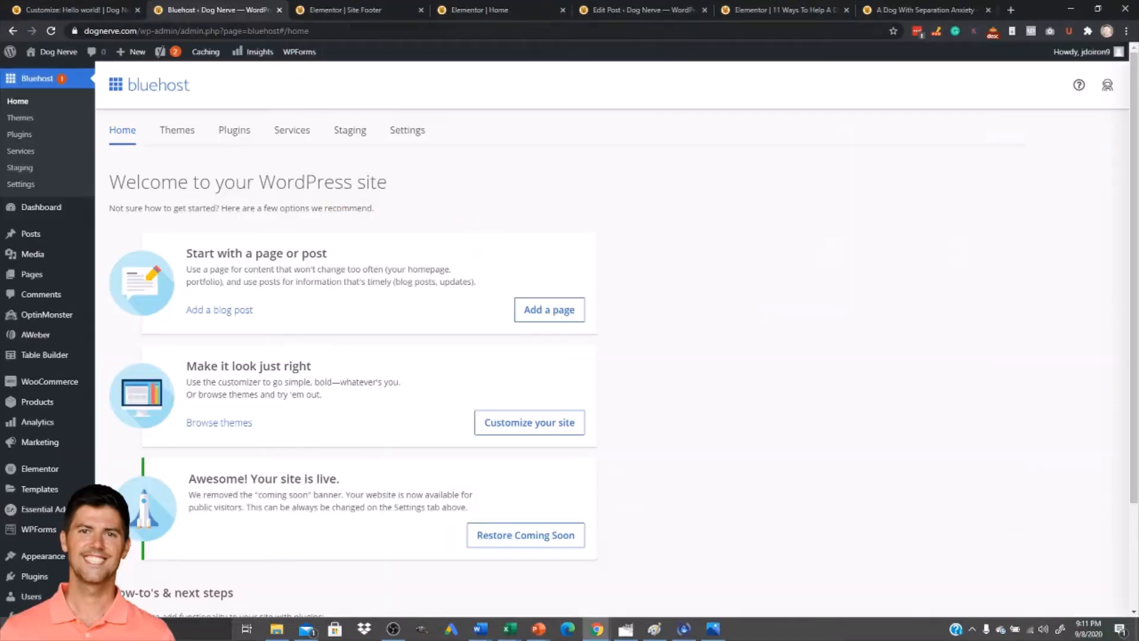
key(alt+Tab)
click(600, 629)
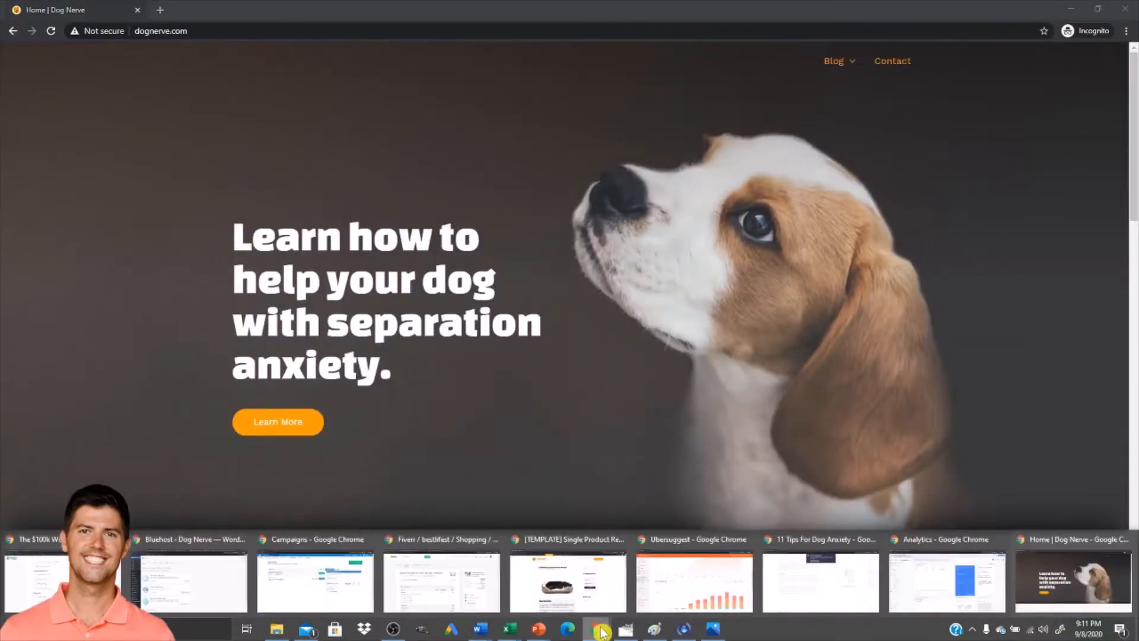
click(934, 588)
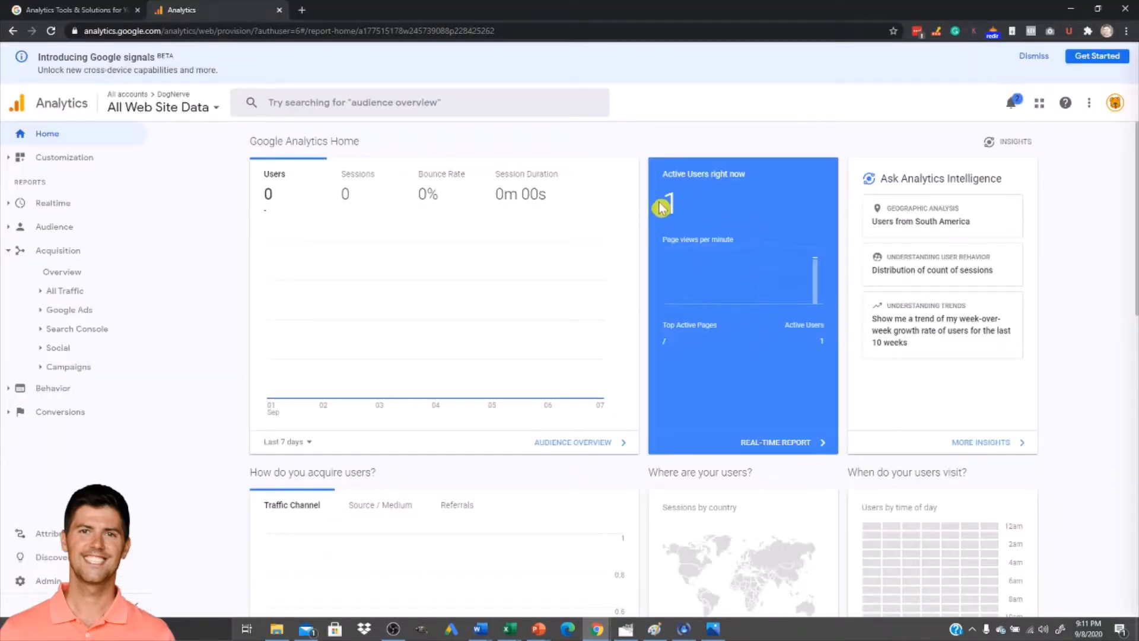
drag(661, 201, 678, 200)
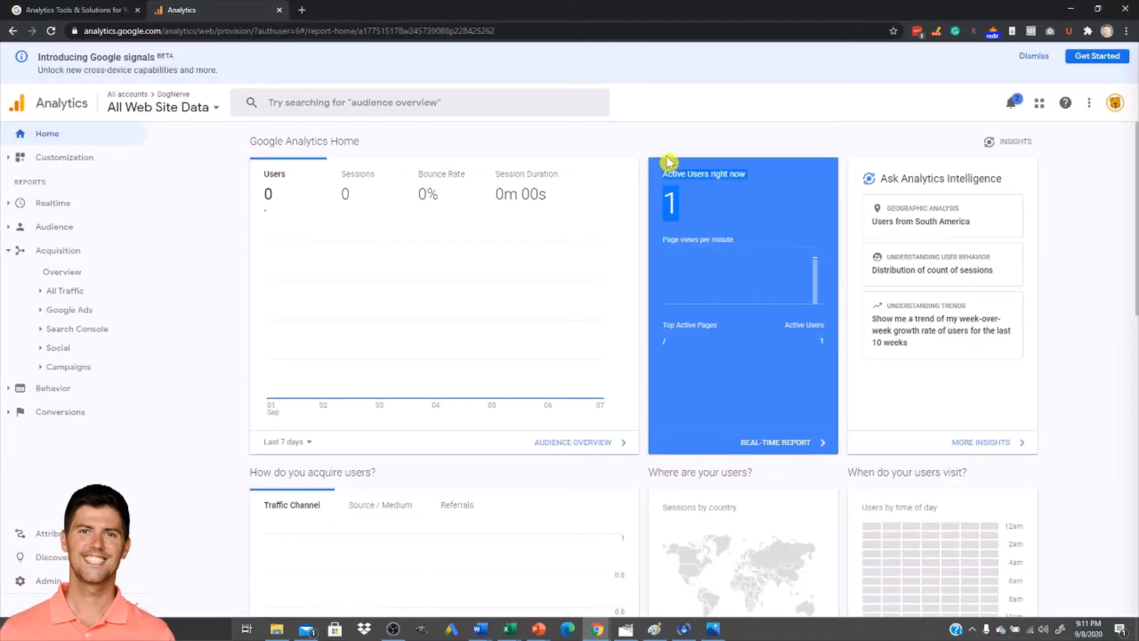
click(651, 143)
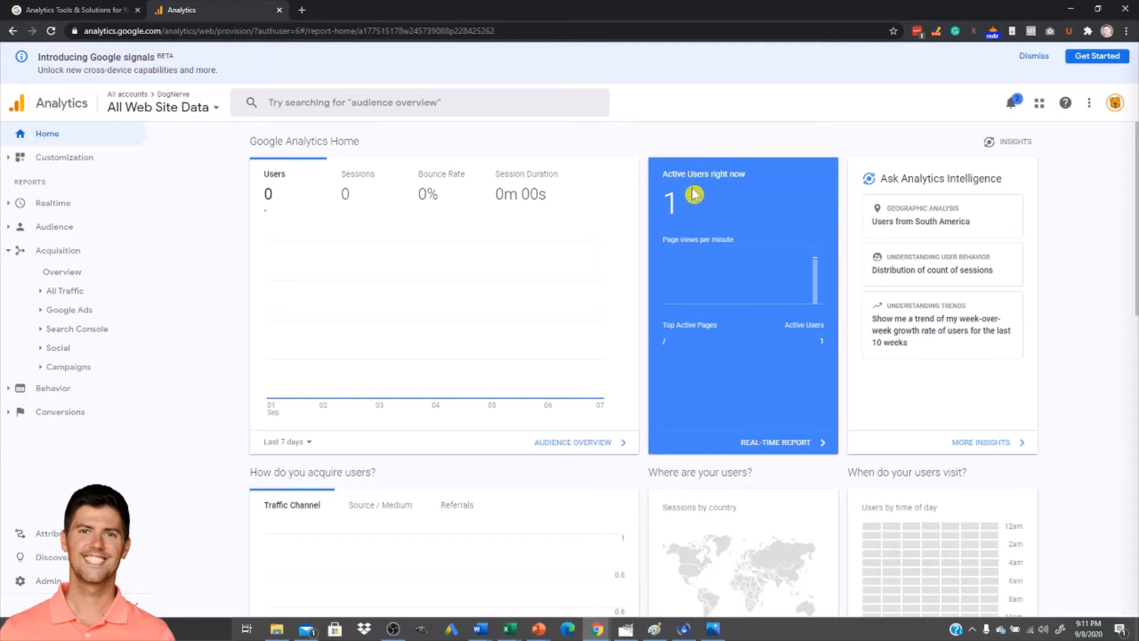
mouse_move(699, 298)
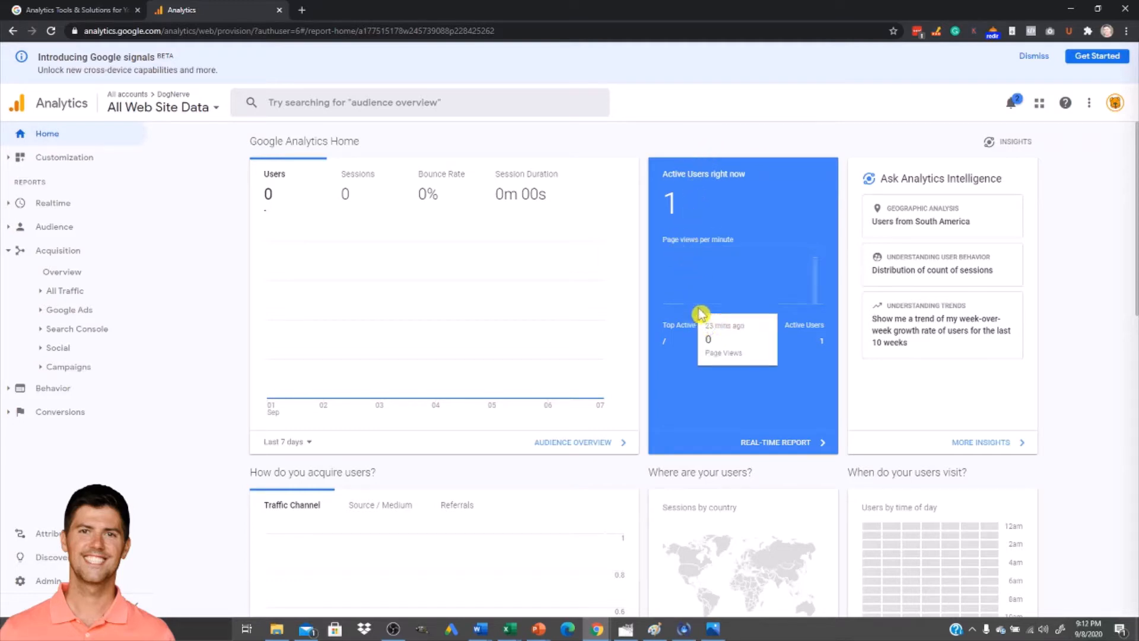
mouse_move(601, 262)
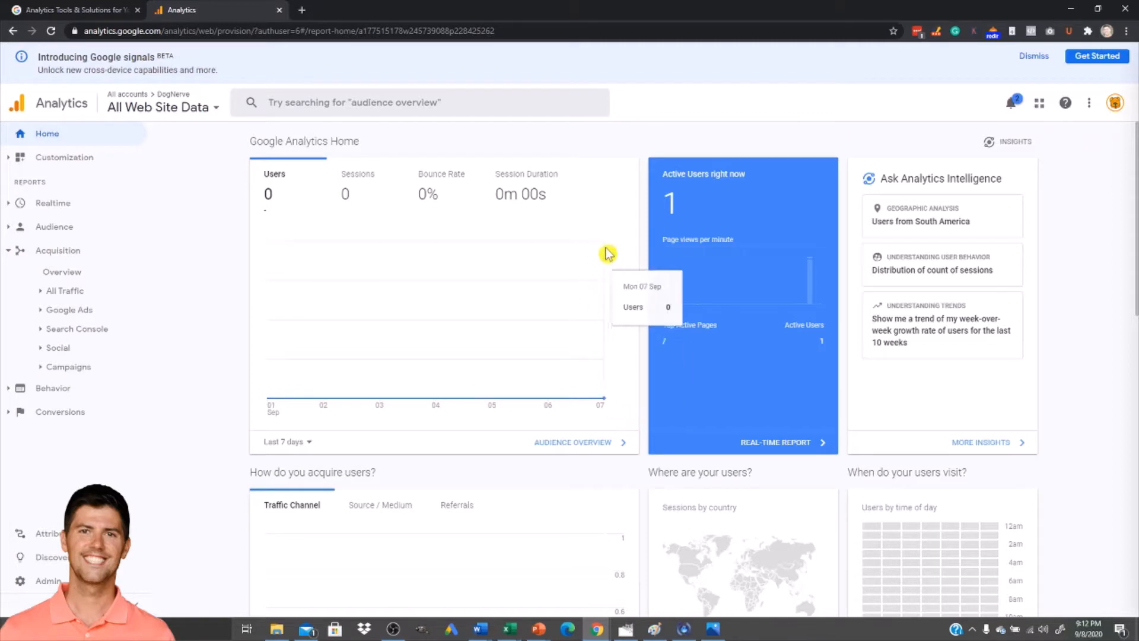